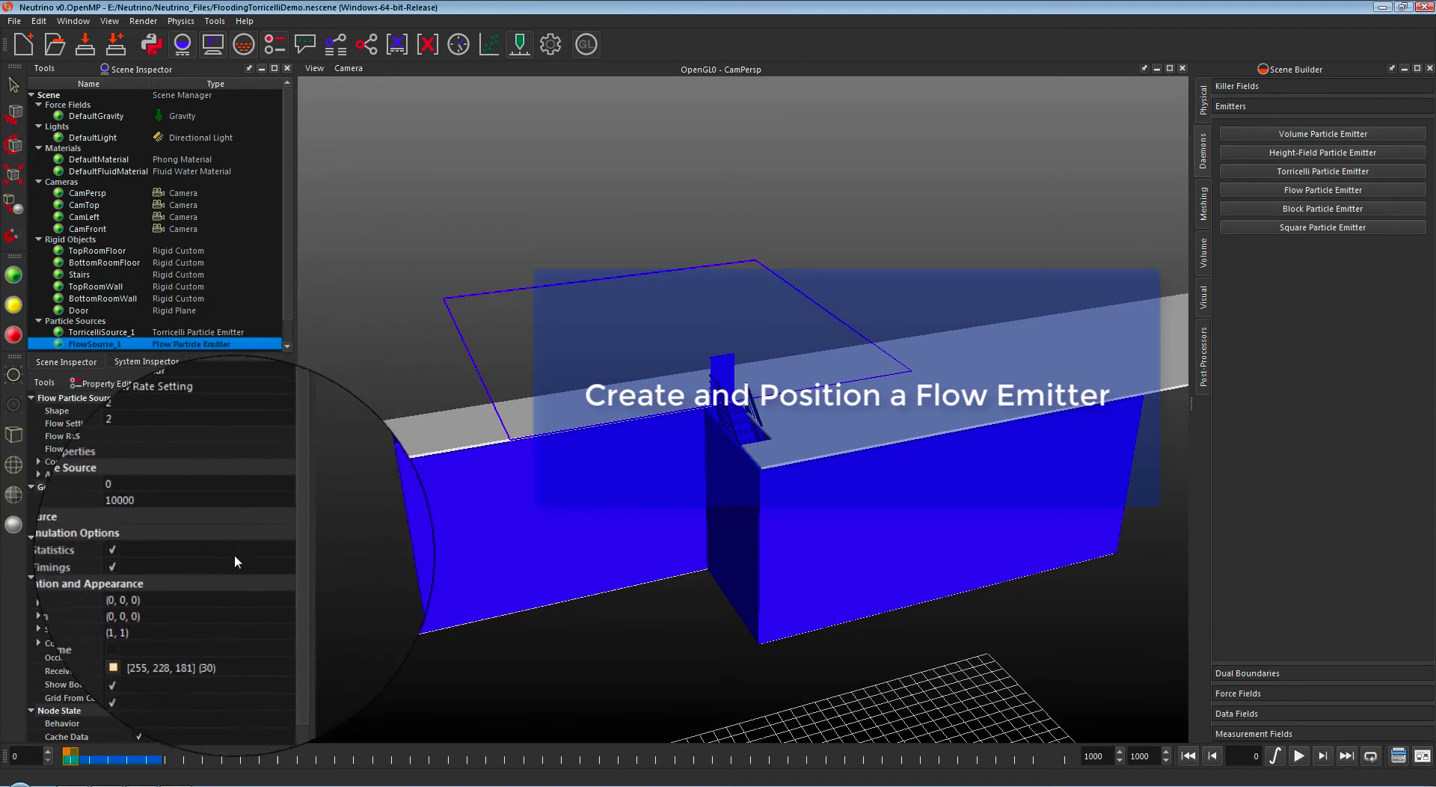
Step: Move FlowSource_1 to position (1.5, 36, -5)
double_click(229, 590)
click(228, 602)
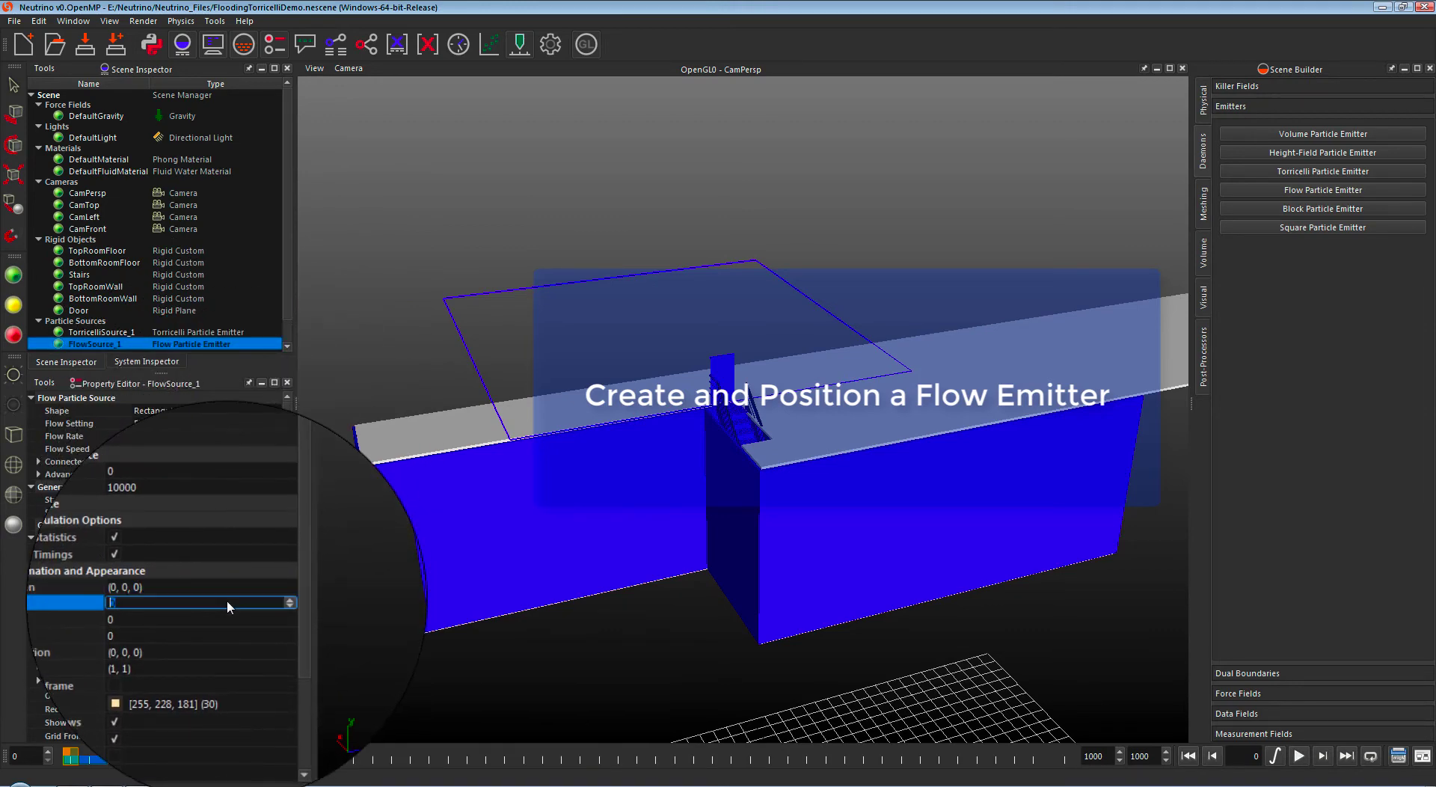
text(1.5)
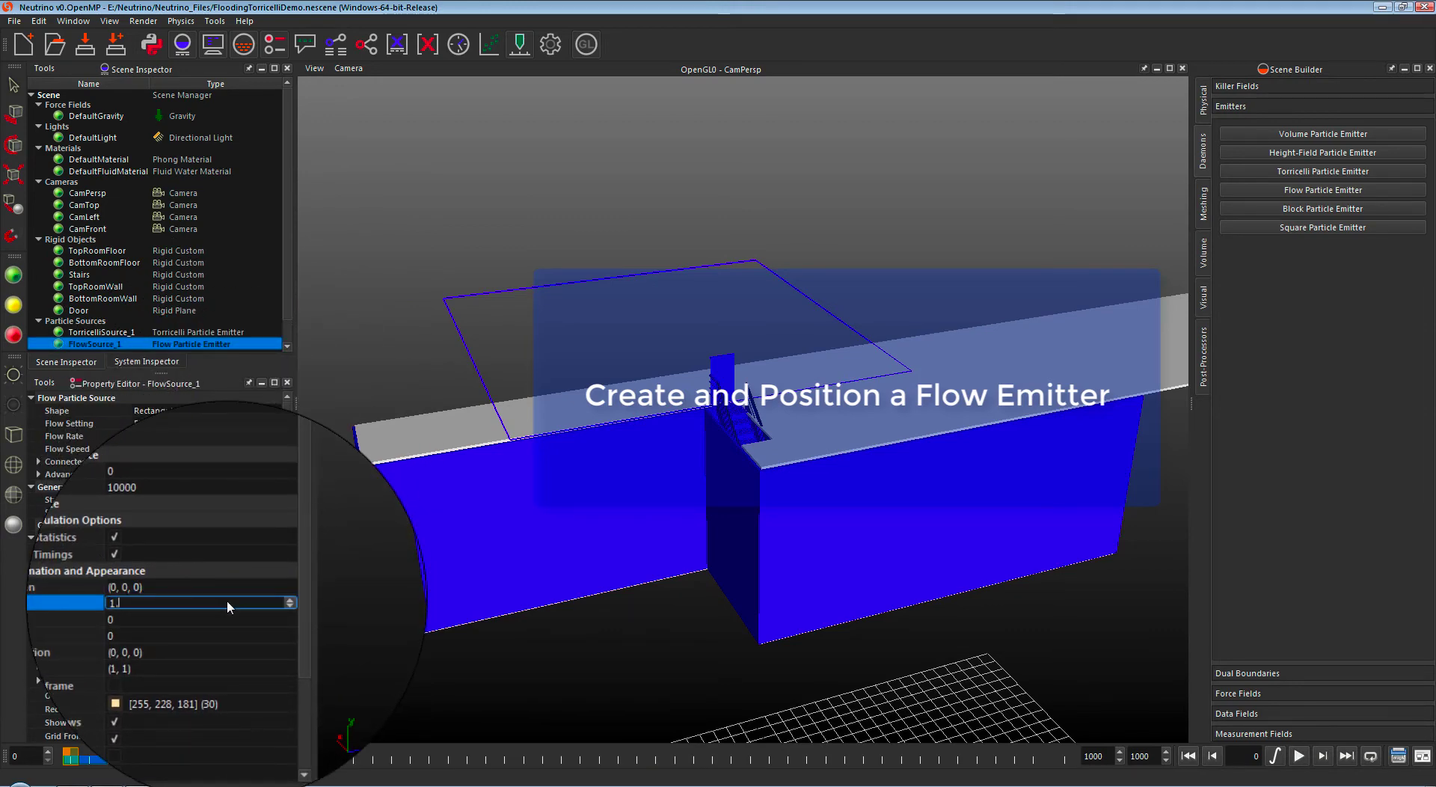
key(Return)
key(Down)
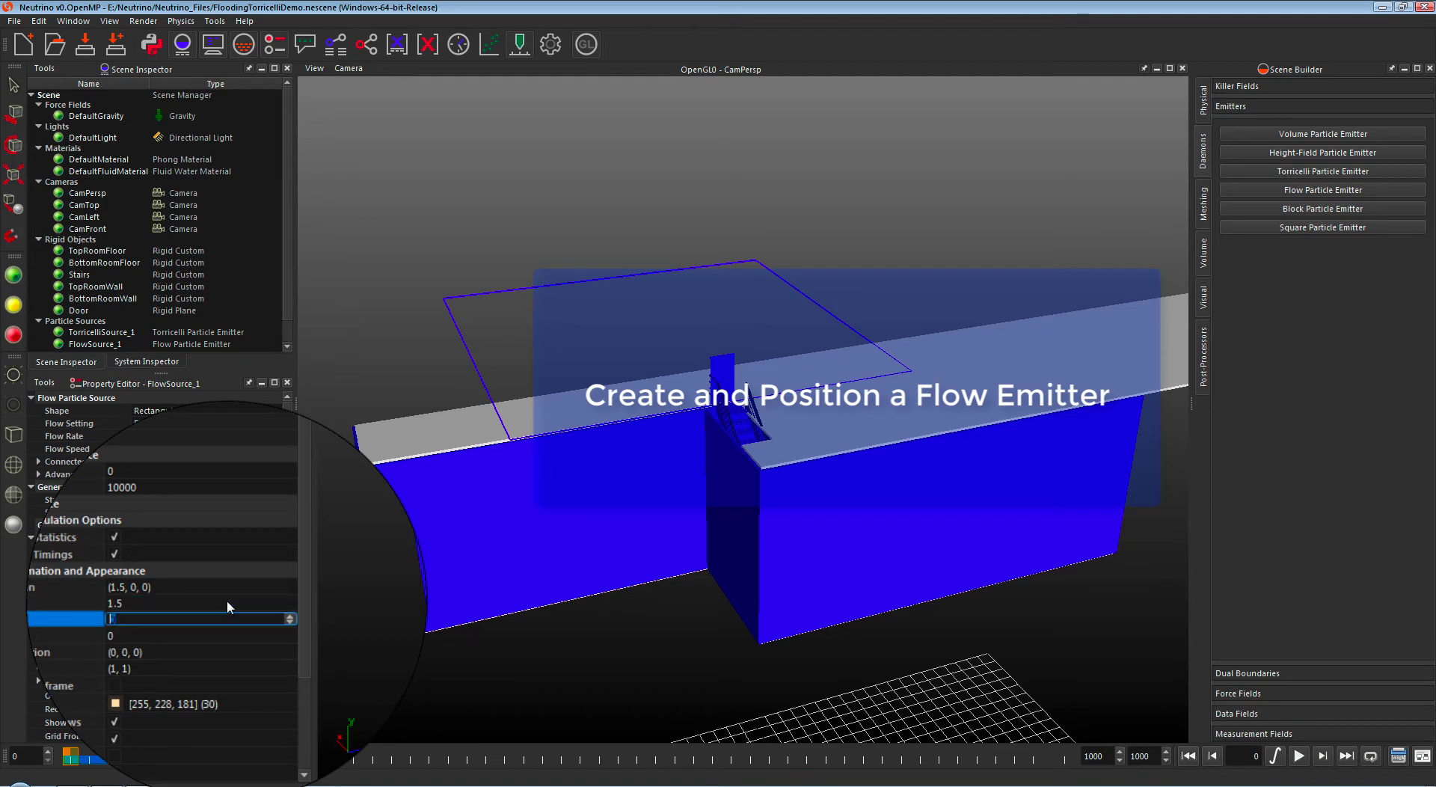
text(36)
key(Return)
key(Down)
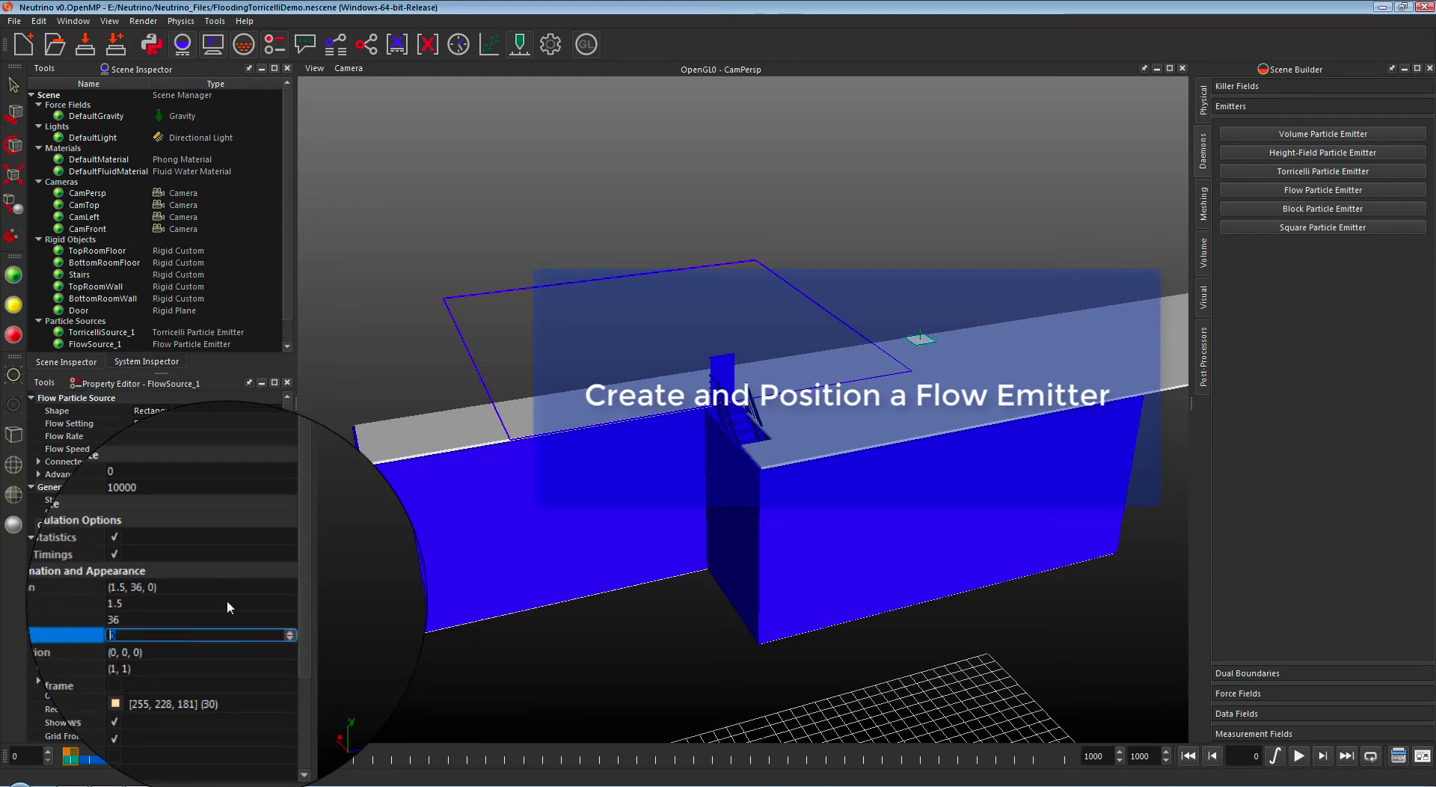
text(-5)
key(Return)
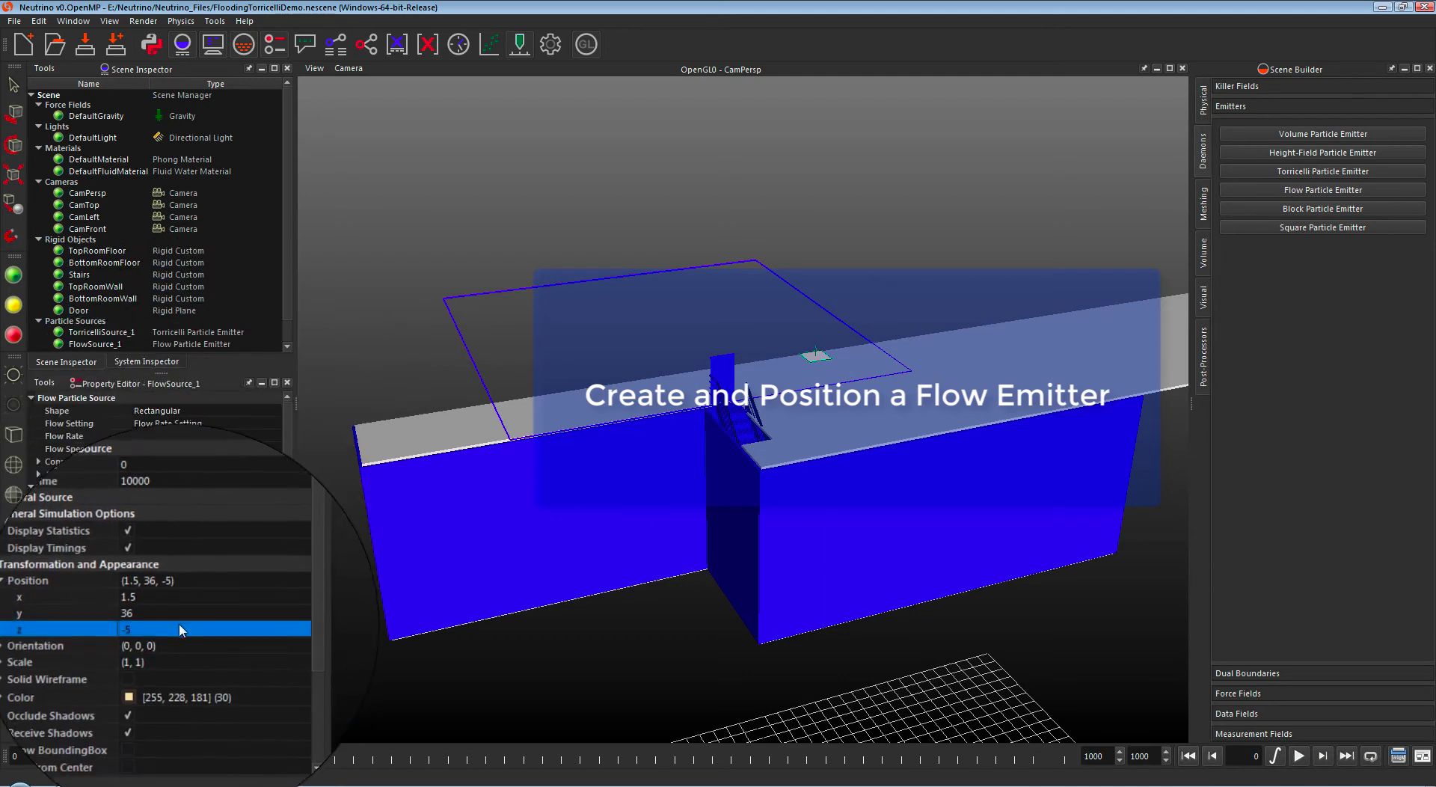
Step: Scale FlowSource_1 to 0.5 × 0.5
double_click(181, 653)
click(179, 662)
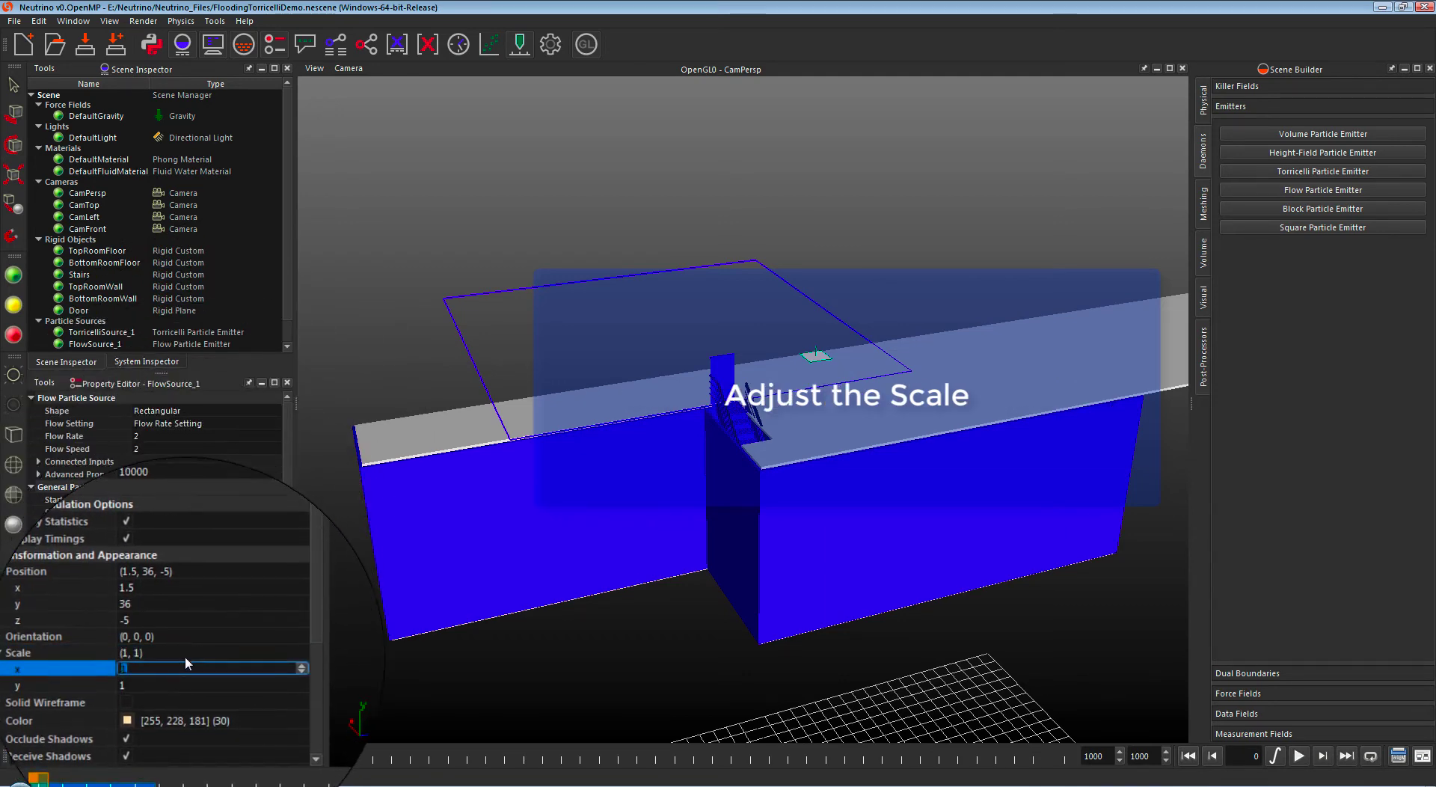
text(0.5)
key(Return)
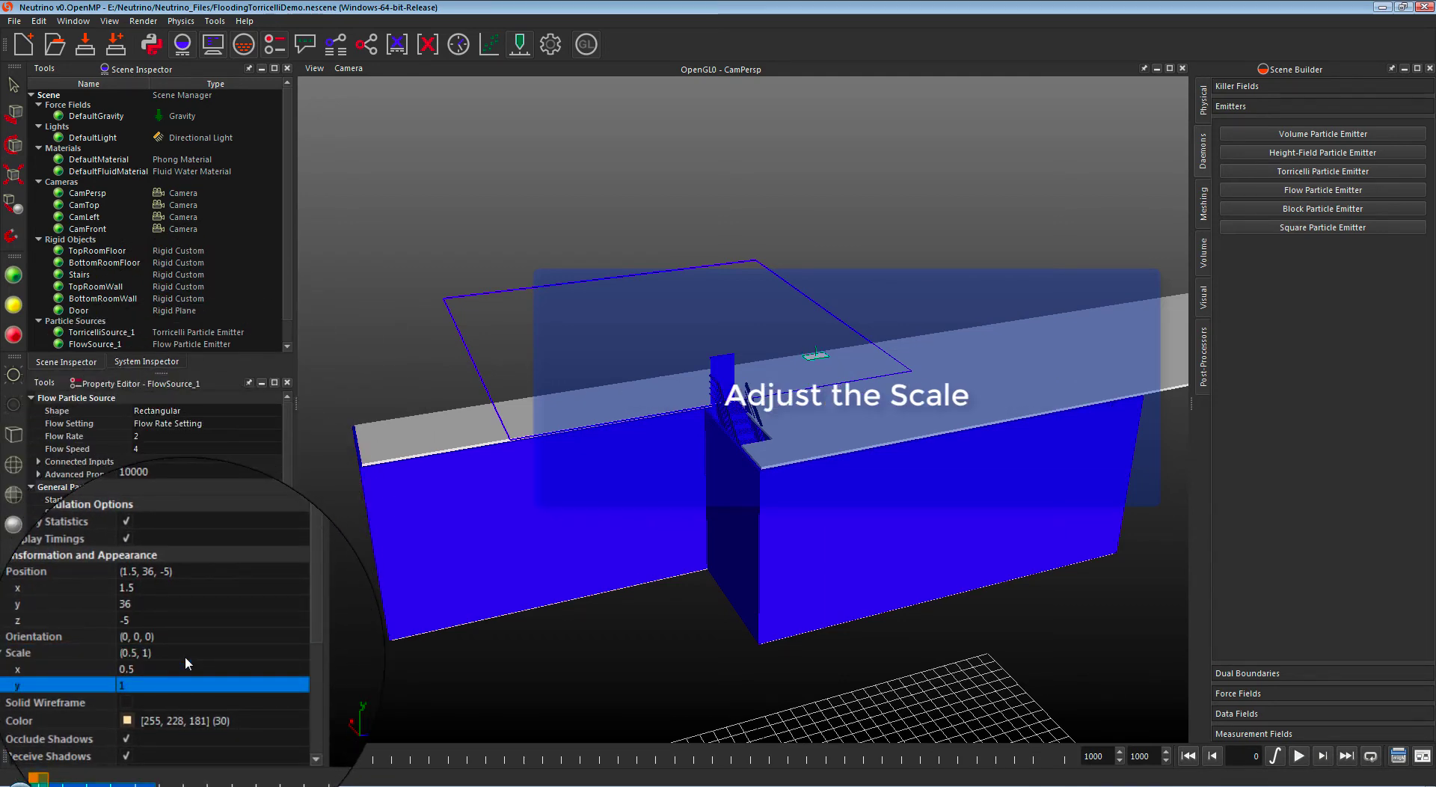
text(0.5)
key(Return)
Step: Switch the flow setting to Speed Setting with a flow speed of 2
click(217, 423)
click(230, 445)
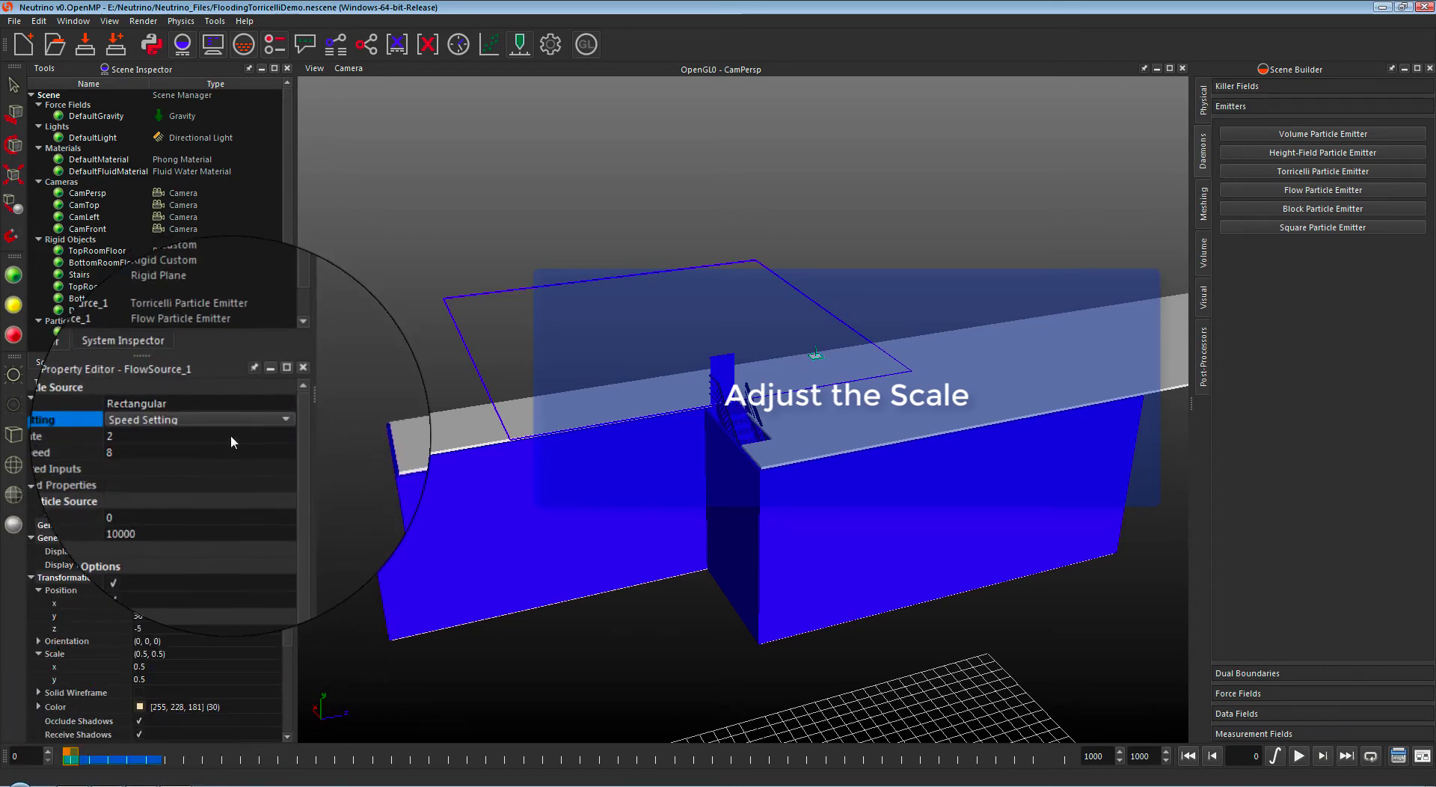
double_click(235, 447)
text(2)
key(Return)
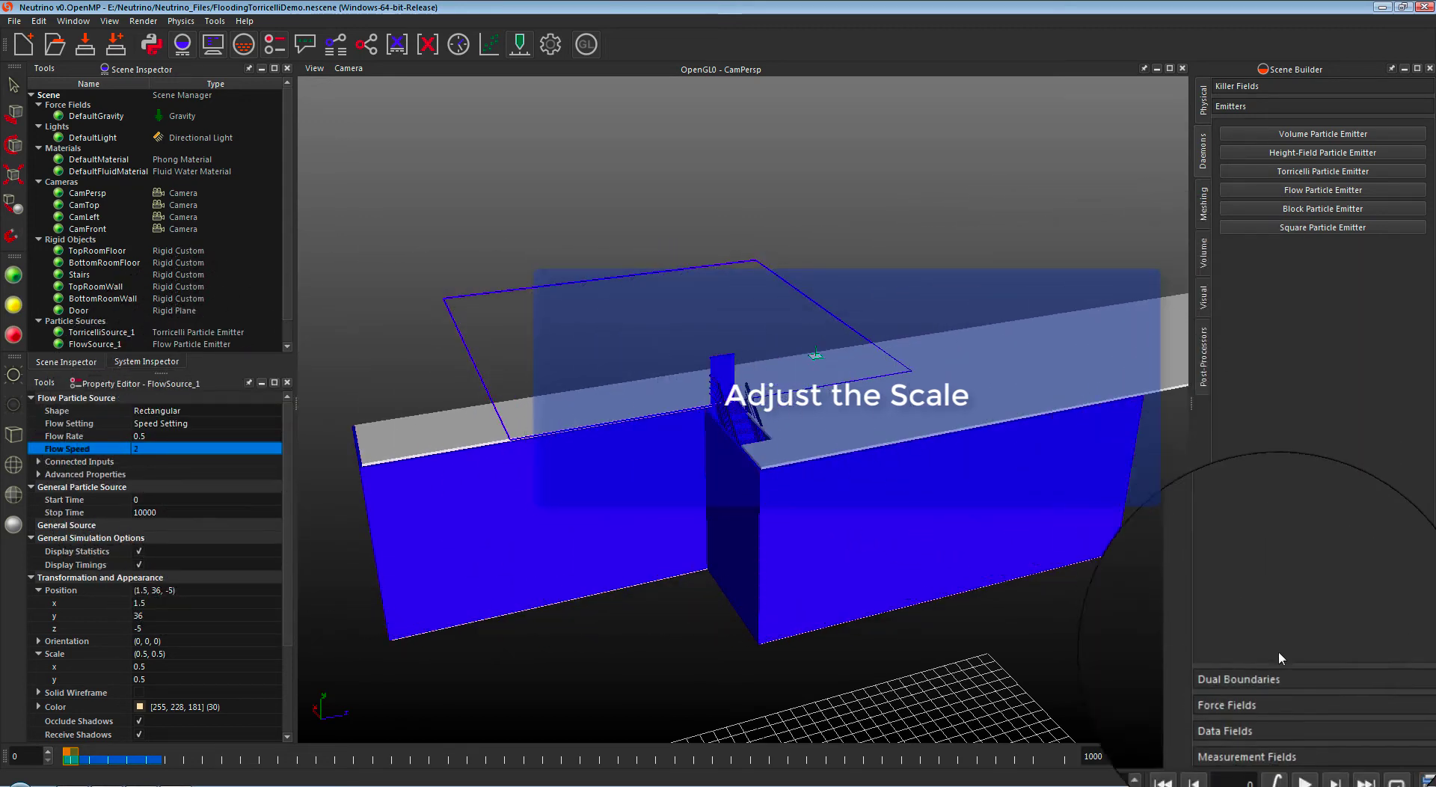
Step: Add two measurement fields to the scene
click(1286, 734)
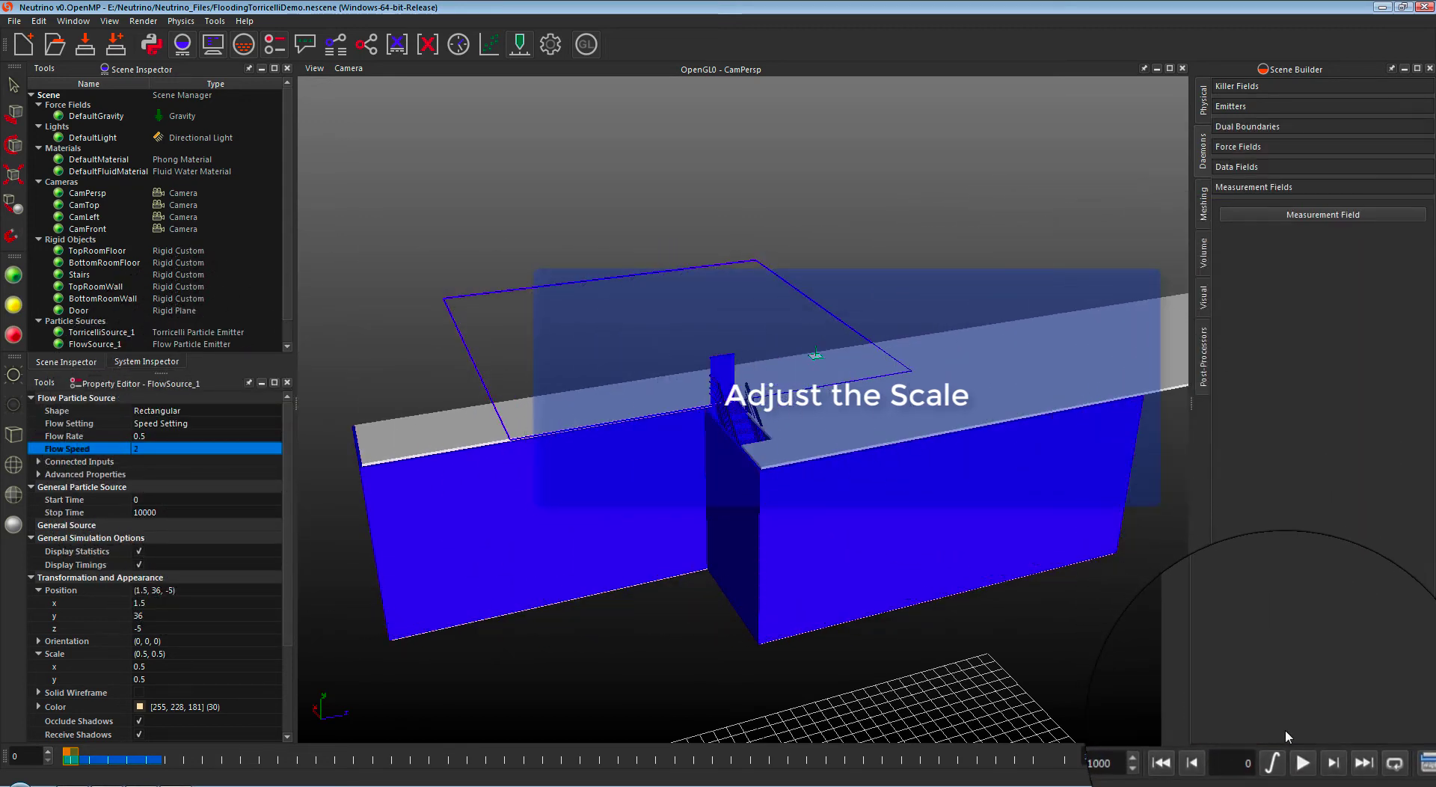
click(1321, 215)
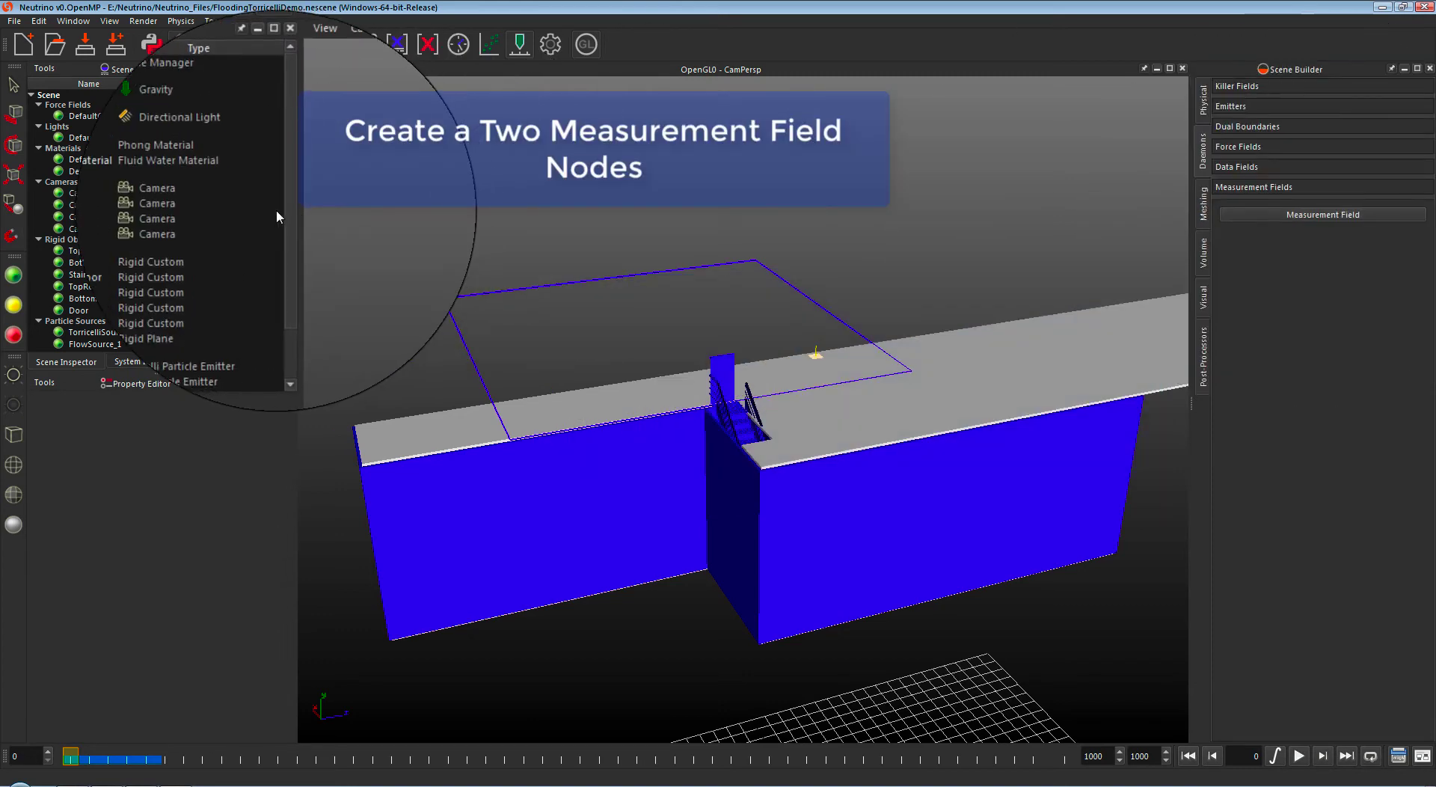
click(1372, 217)
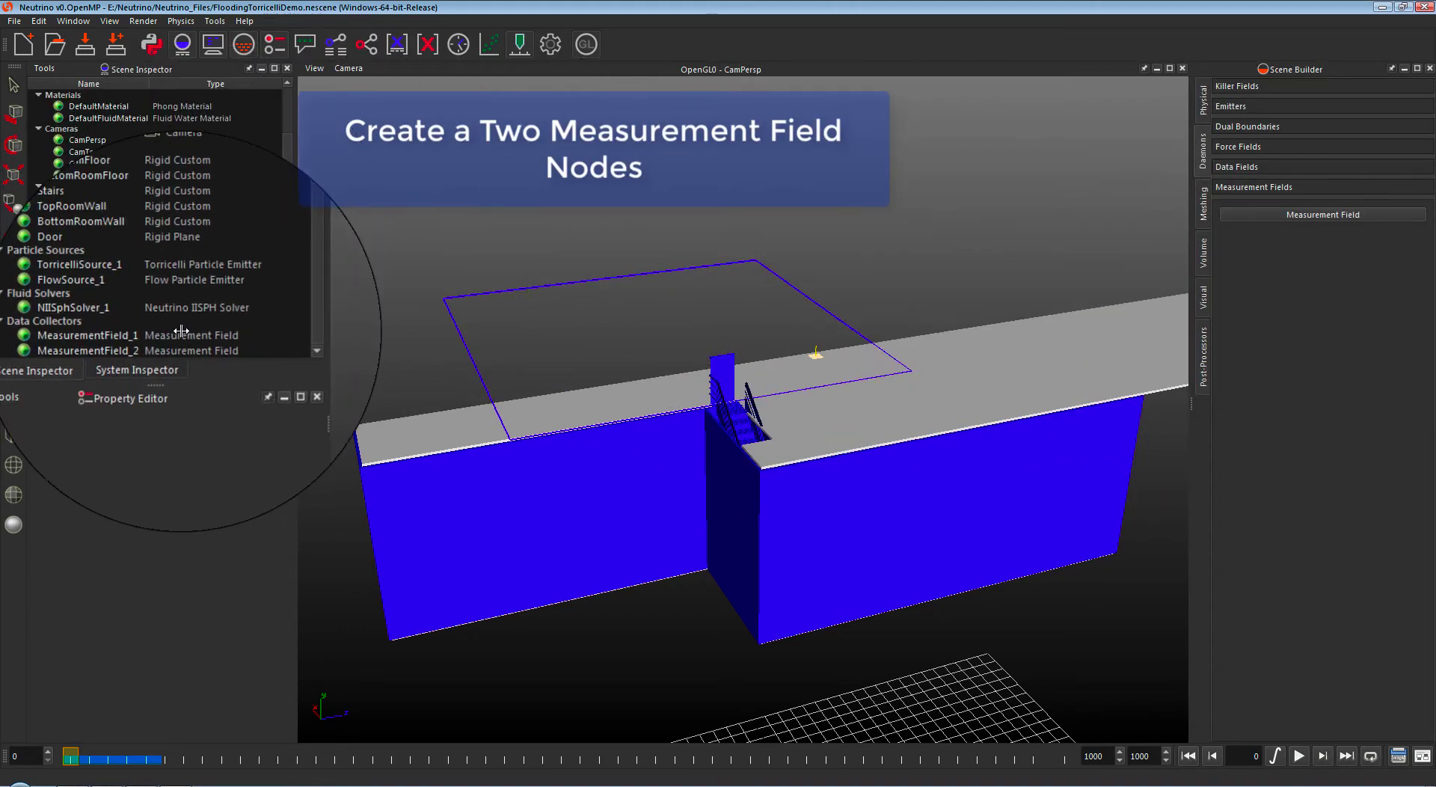
Step: Place MeasurementField_1 at (0.5, 36.3639, -9.7) by the door
click(181, 332)
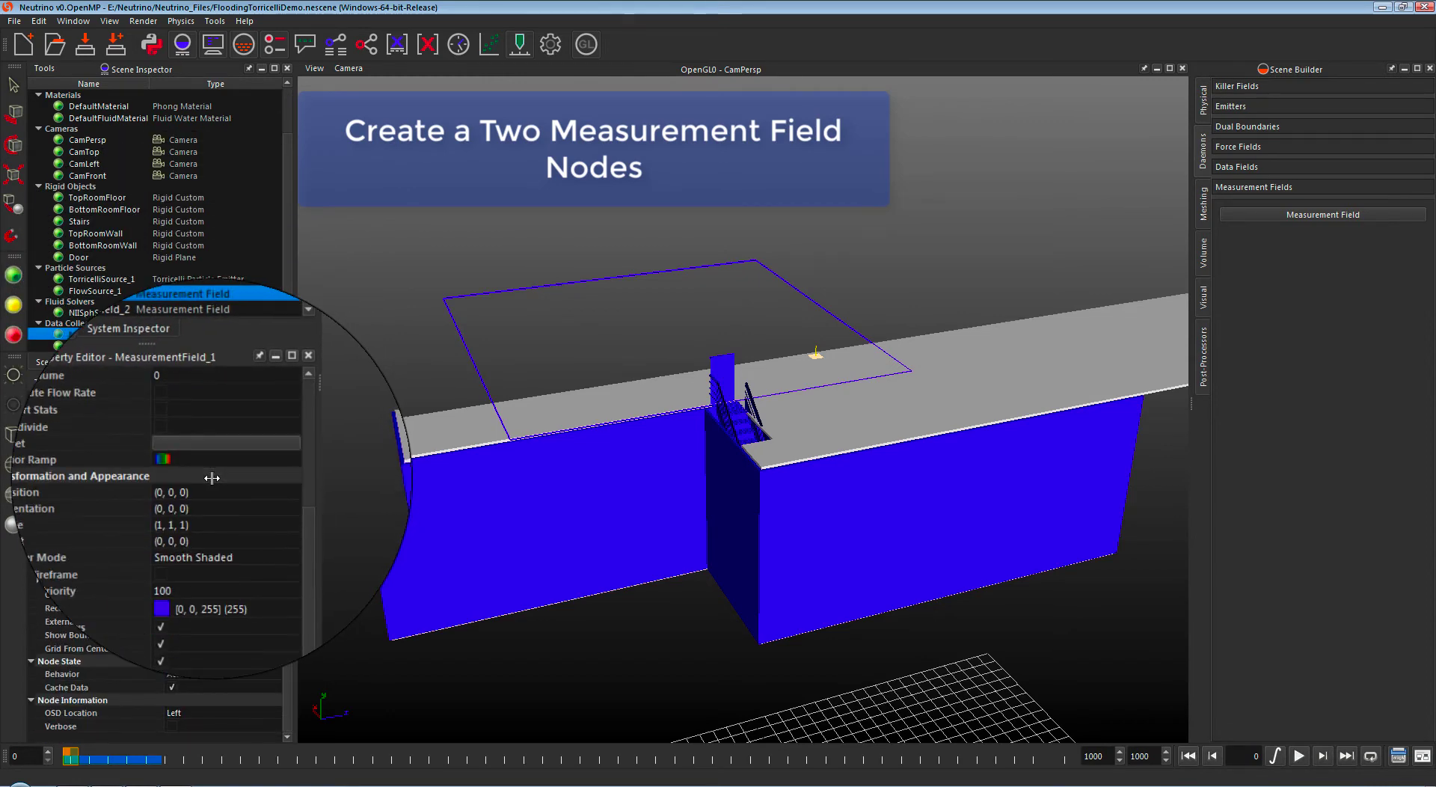
double_click(208, 489)
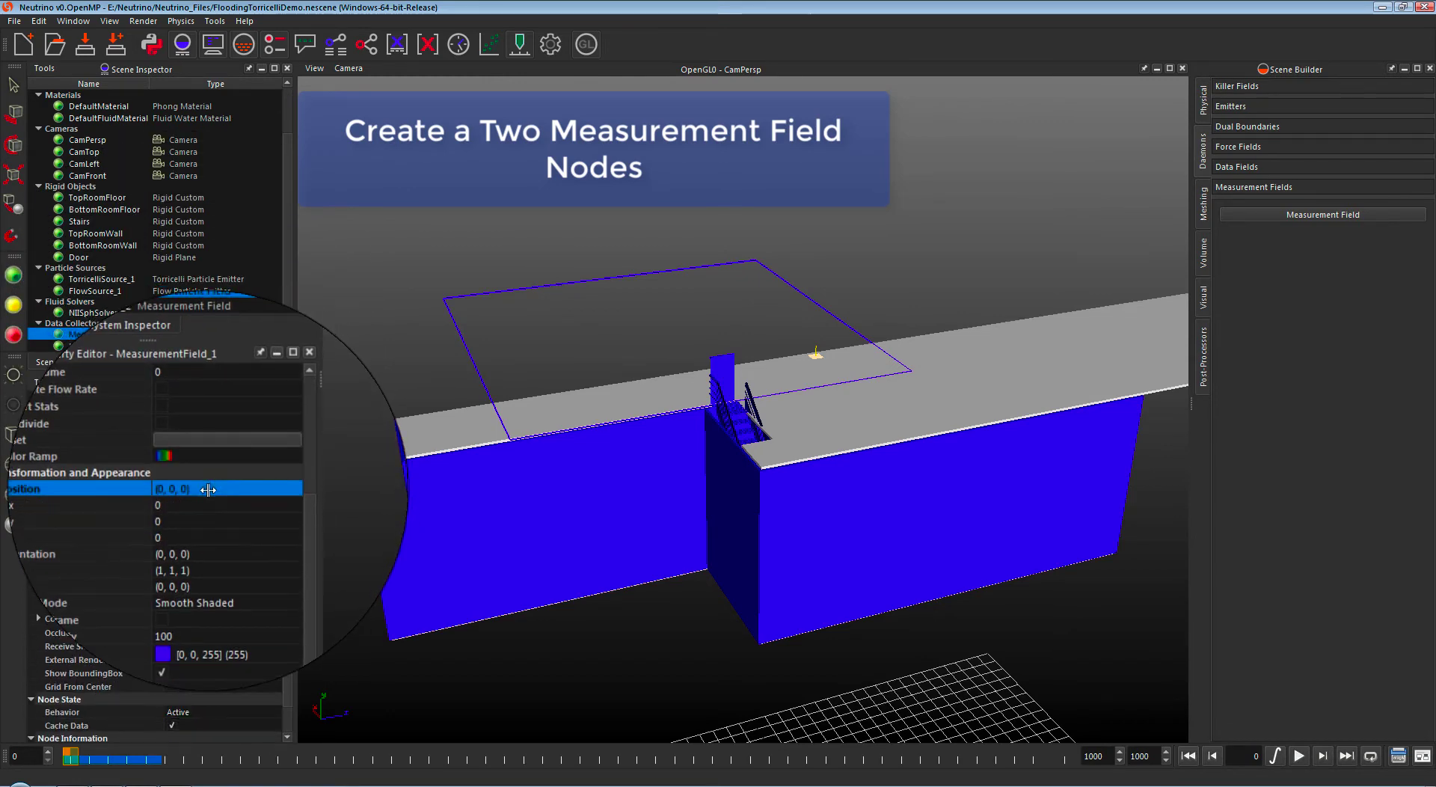
click(243, 501)
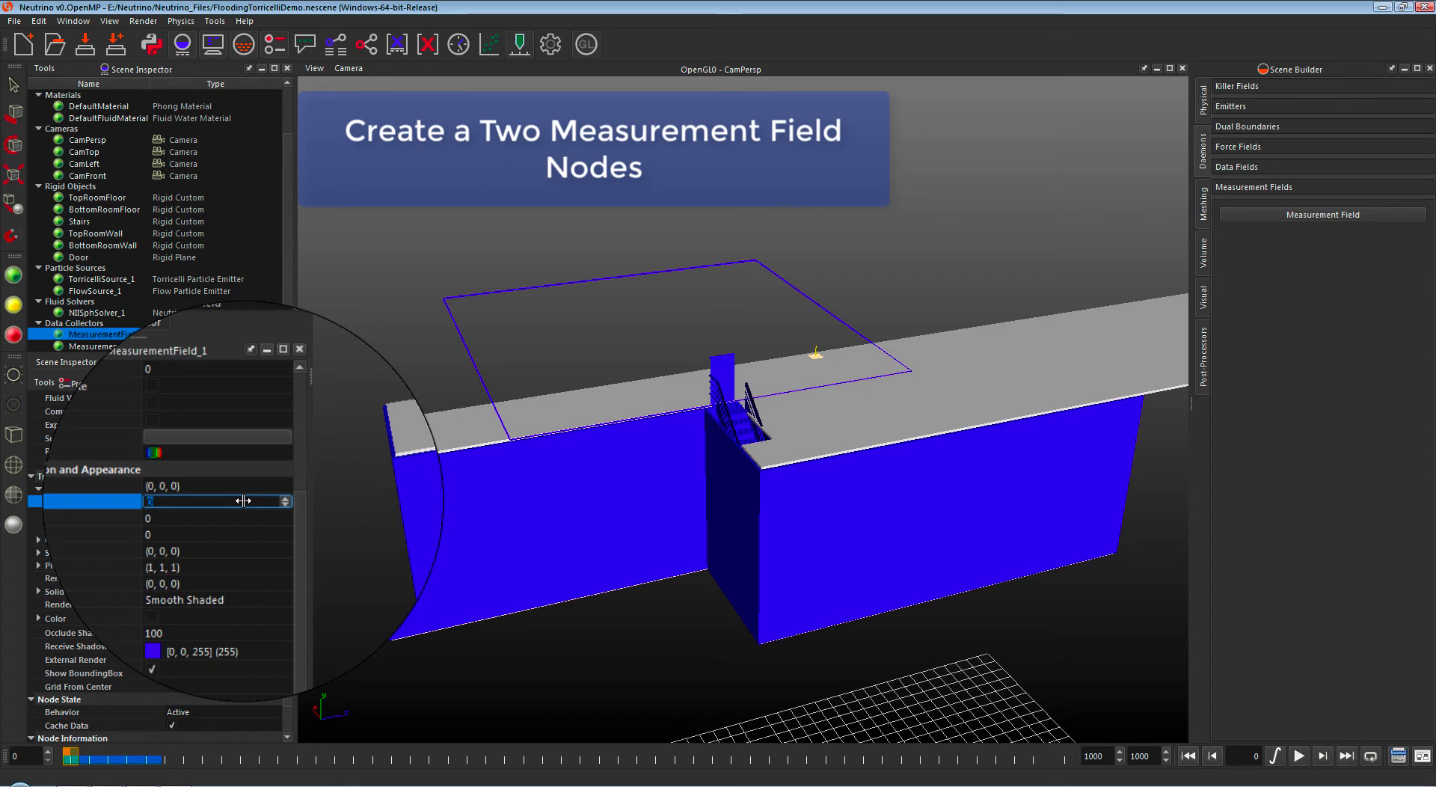
text(.5)
key(Return)
key(Down)
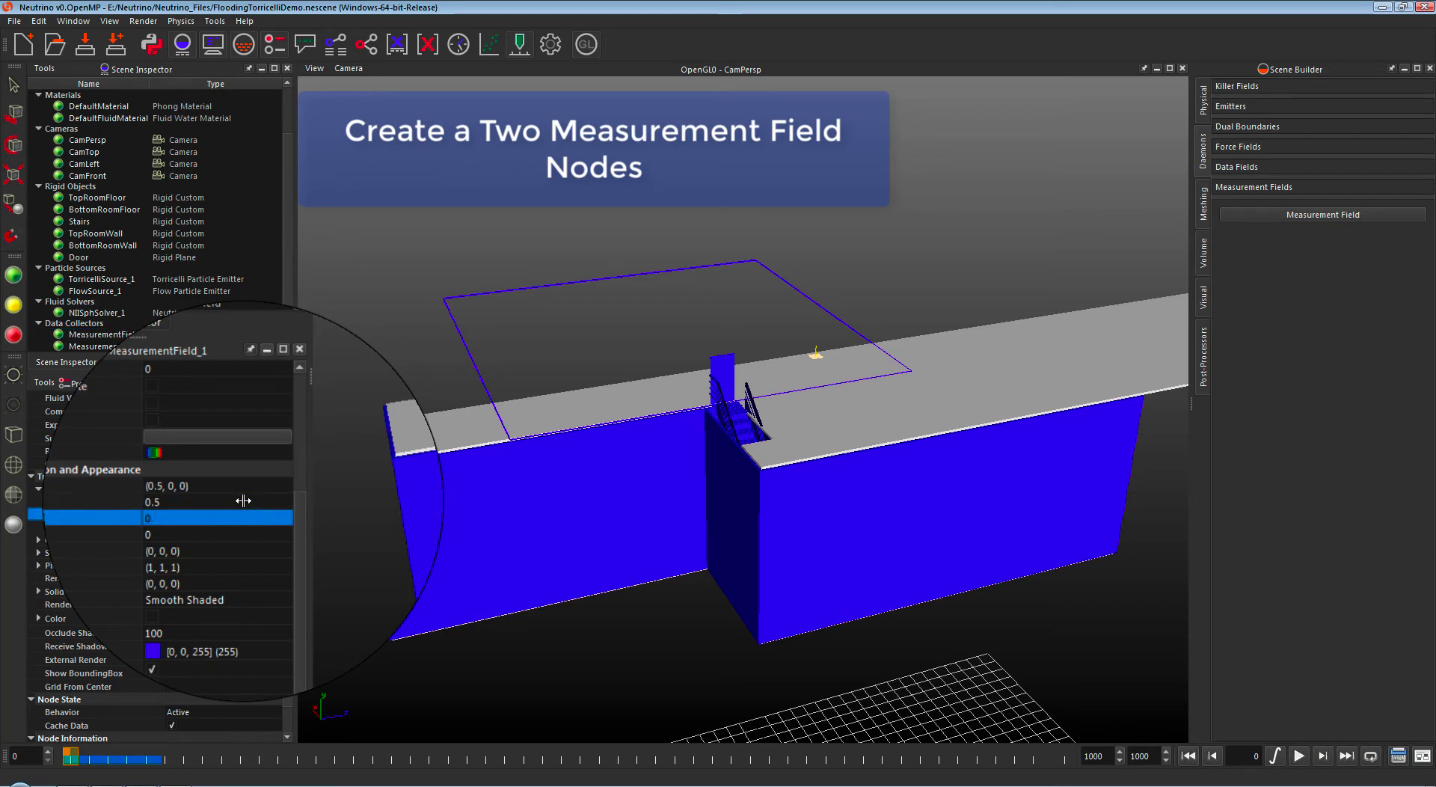
key(Return)
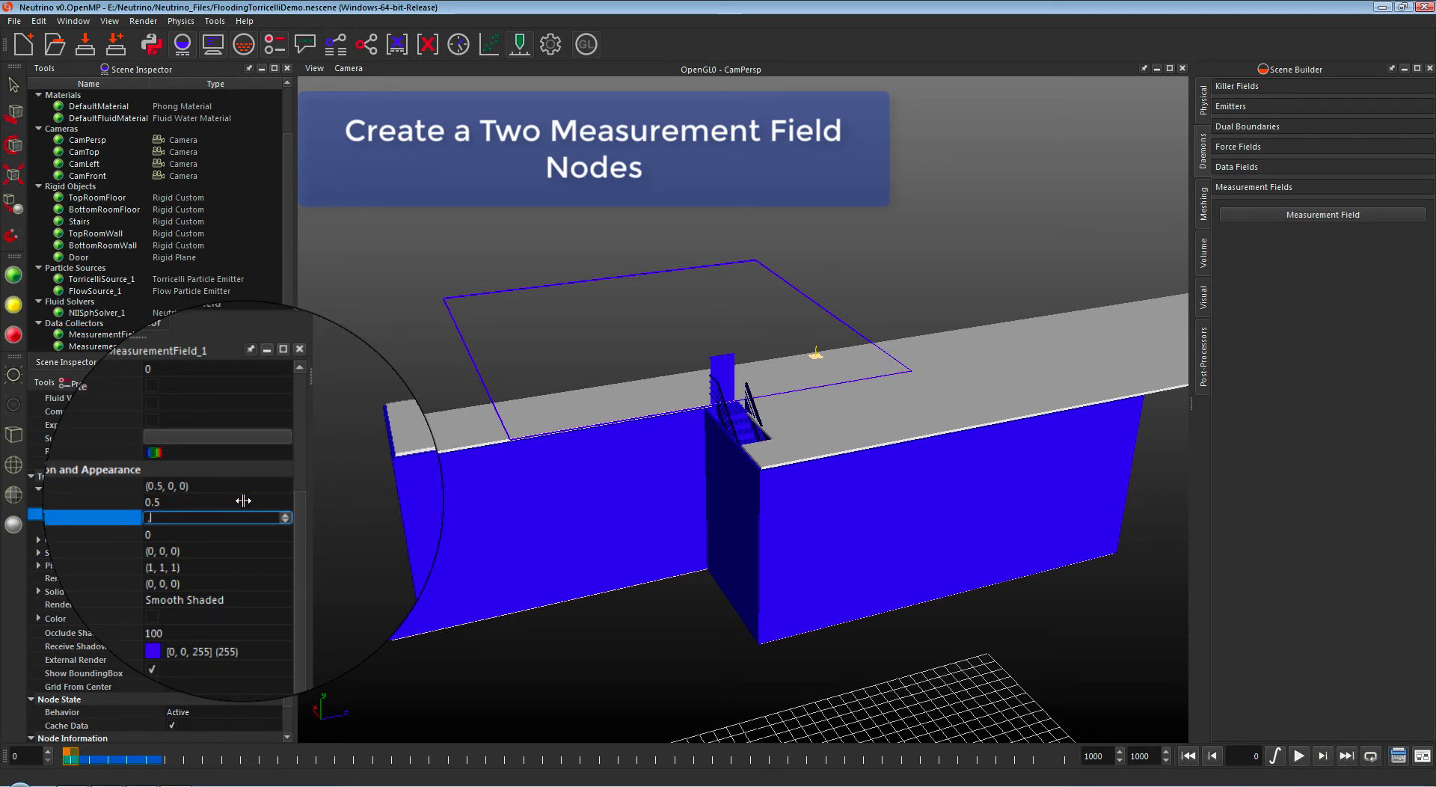
text(36.)
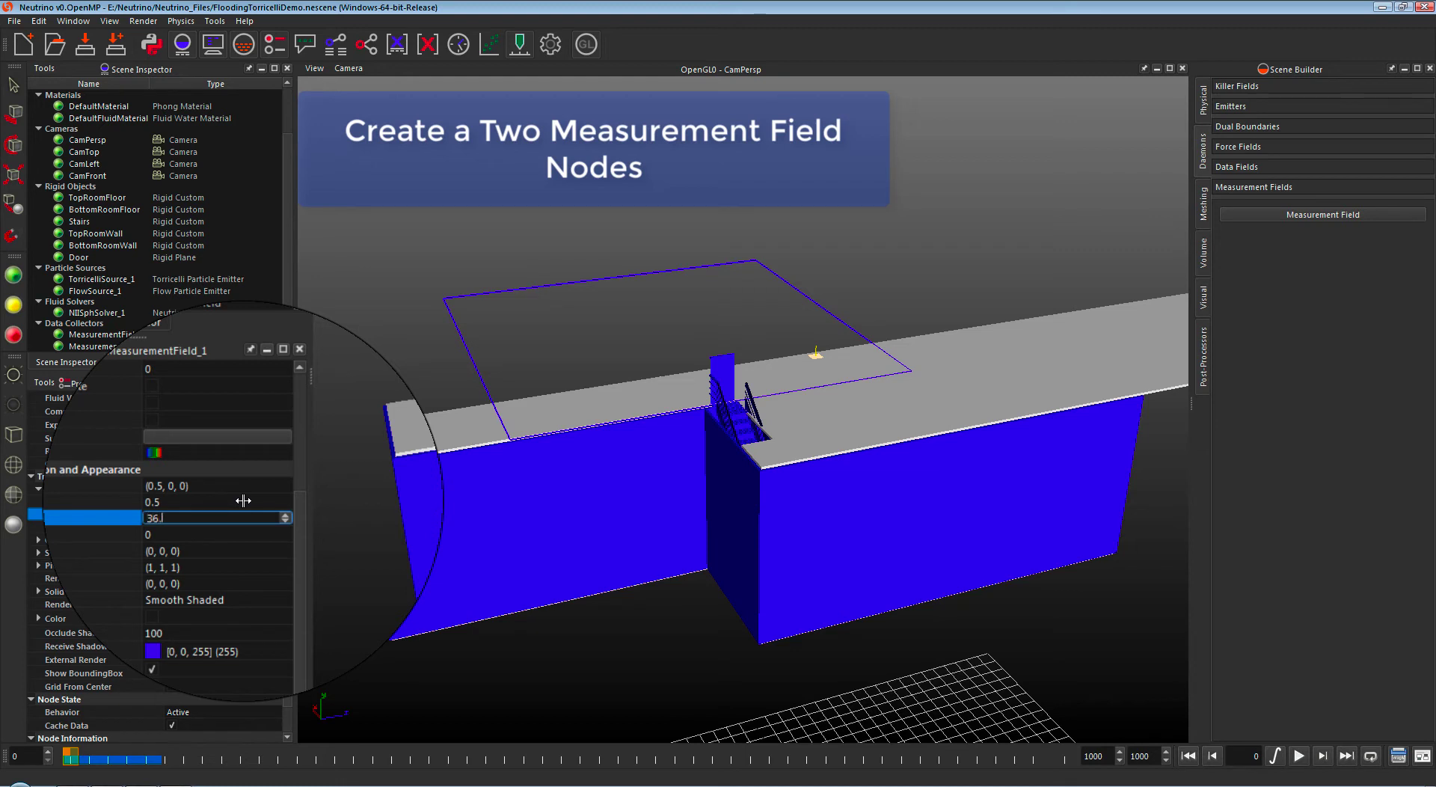
text(3639)
key(Return)
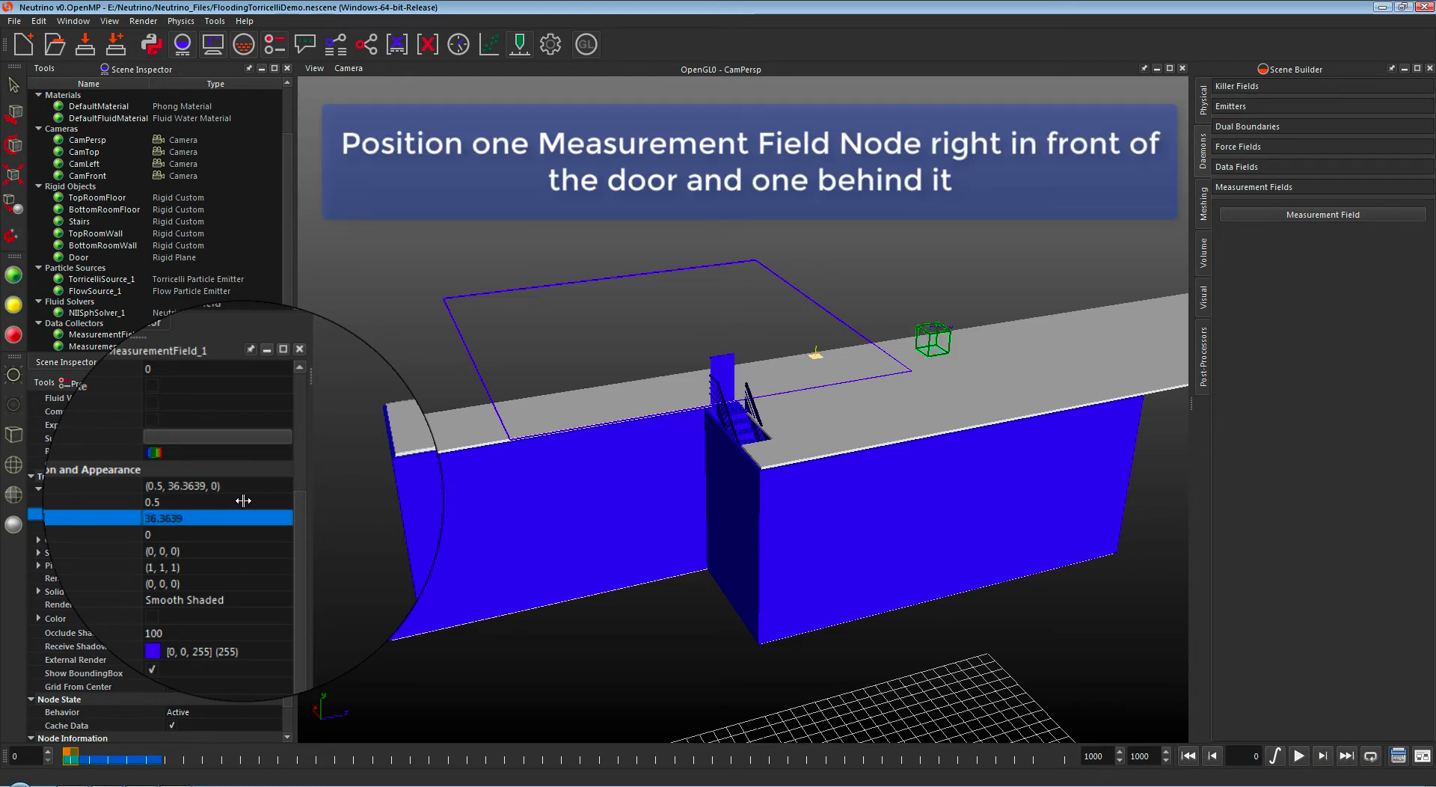
key(Down)
key(Return)
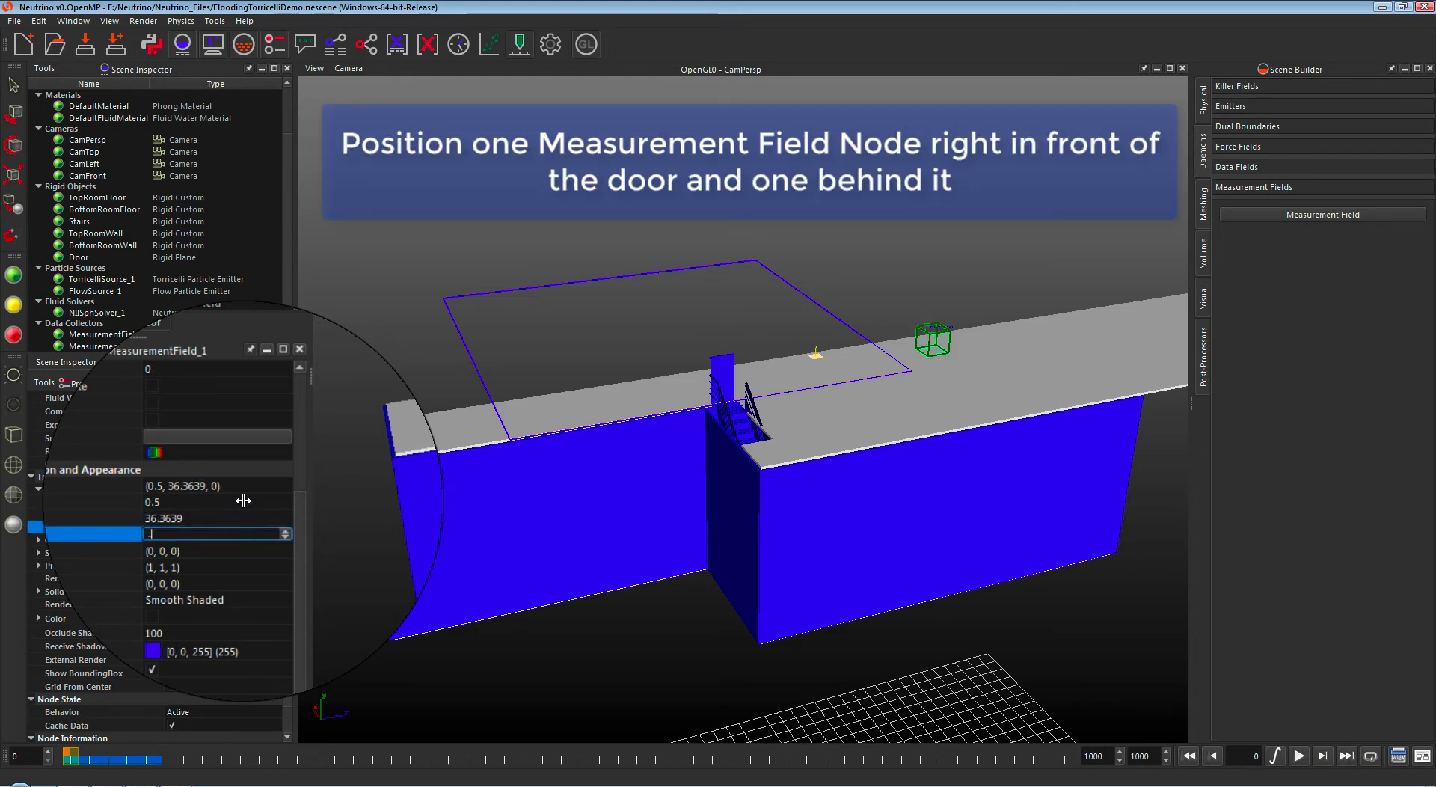
key(Return)
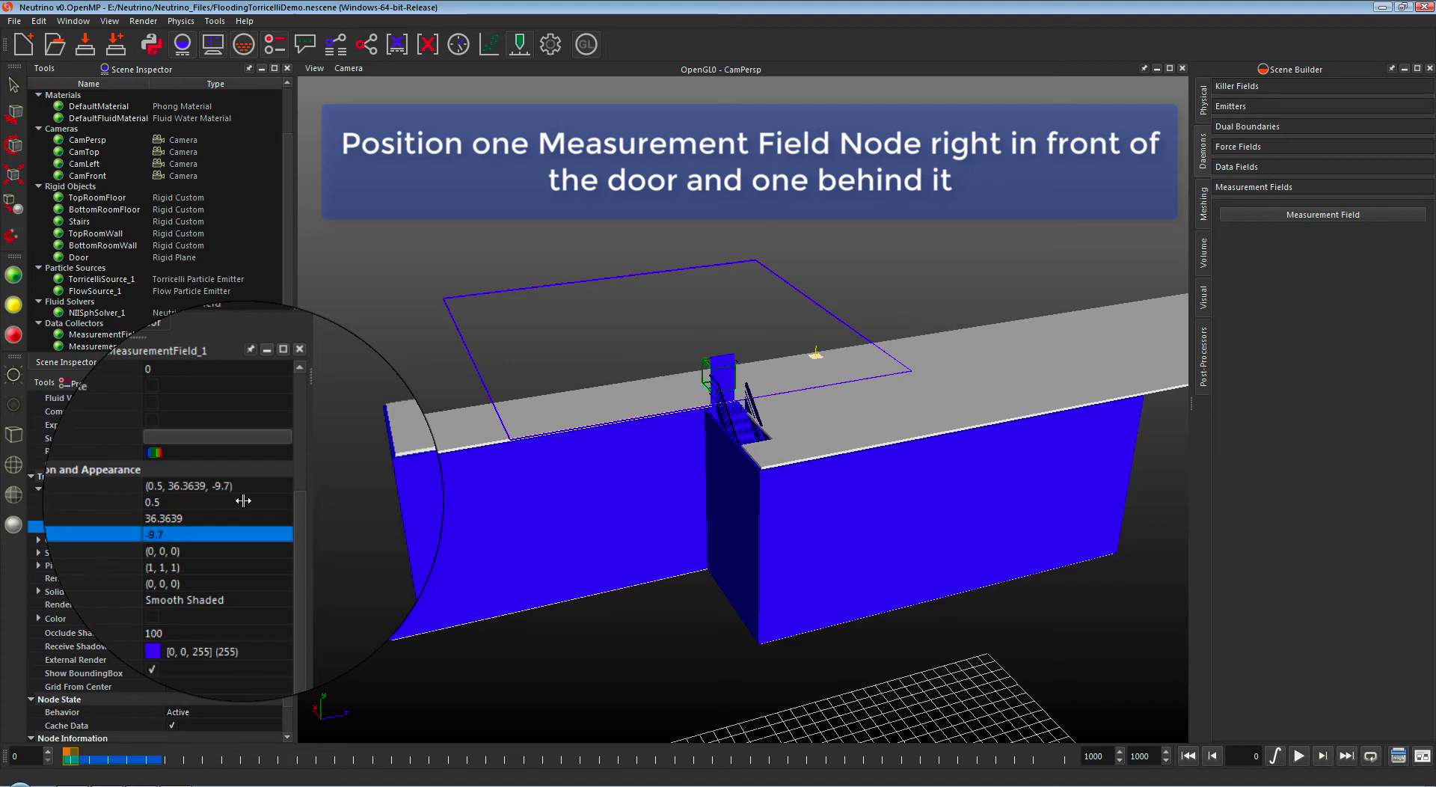
Step: Scale MeasurementField_1 to (1, 2, 1), then select MeasurementField_2
double_click(256, 549)
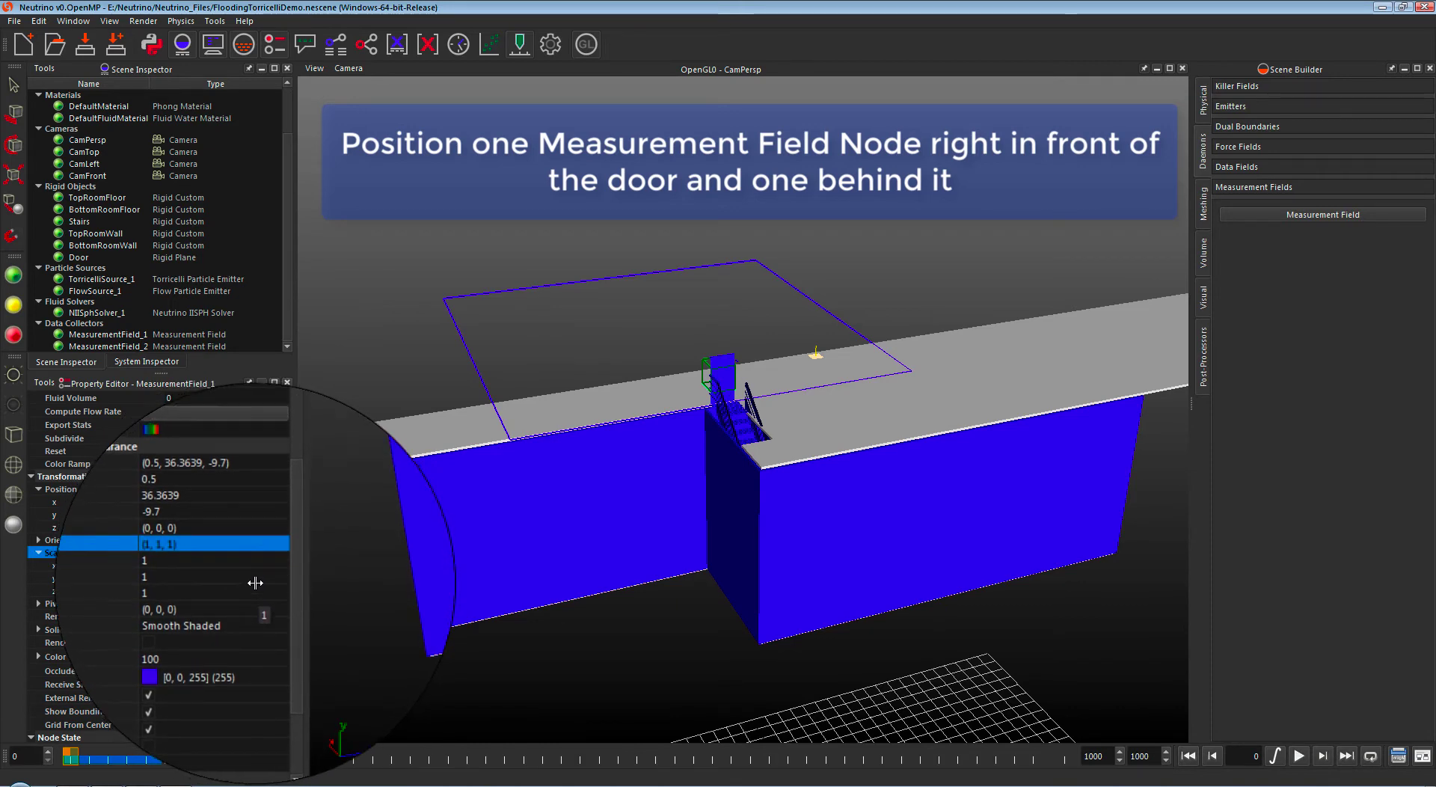
double_click(255, 582)
key(Return)
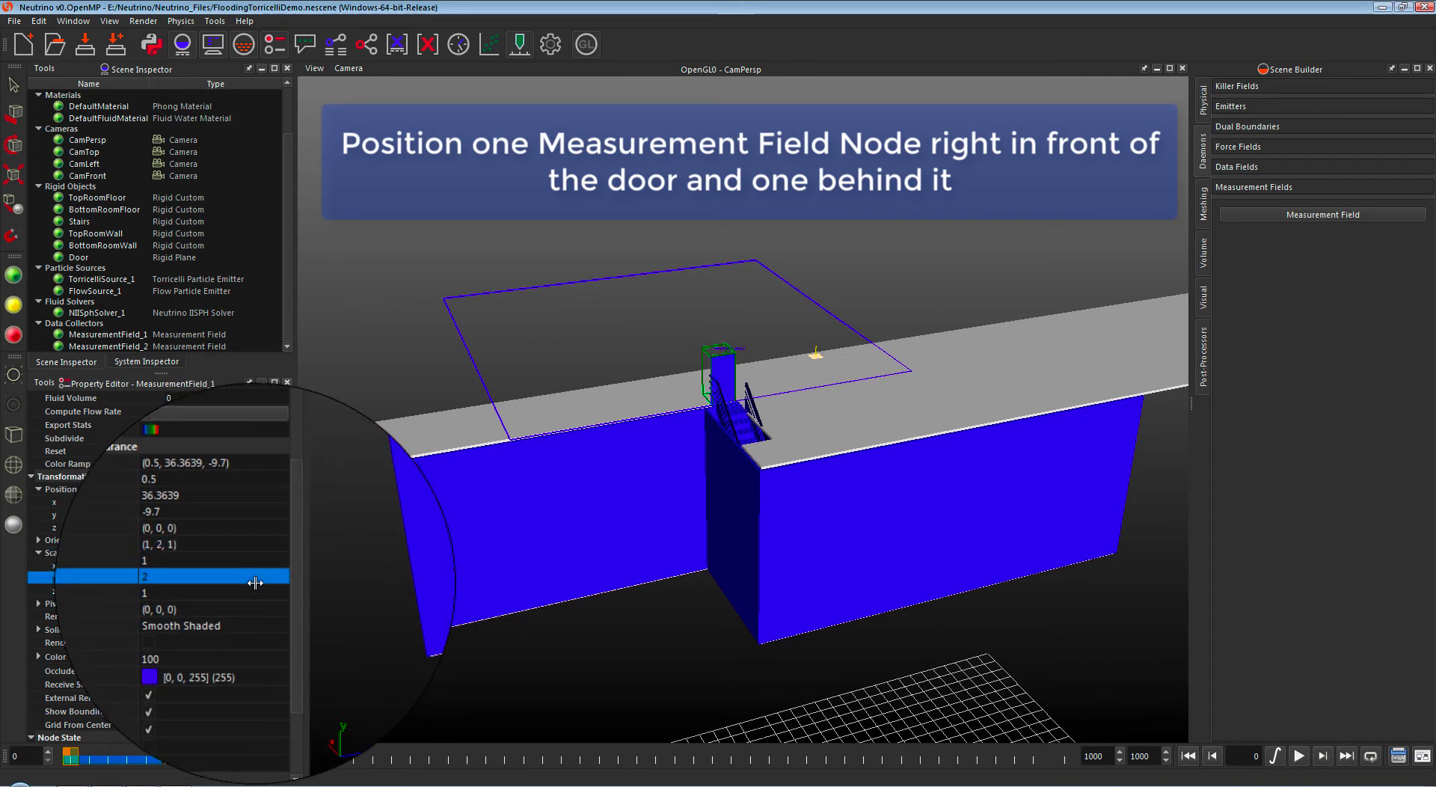
click(217, 345)
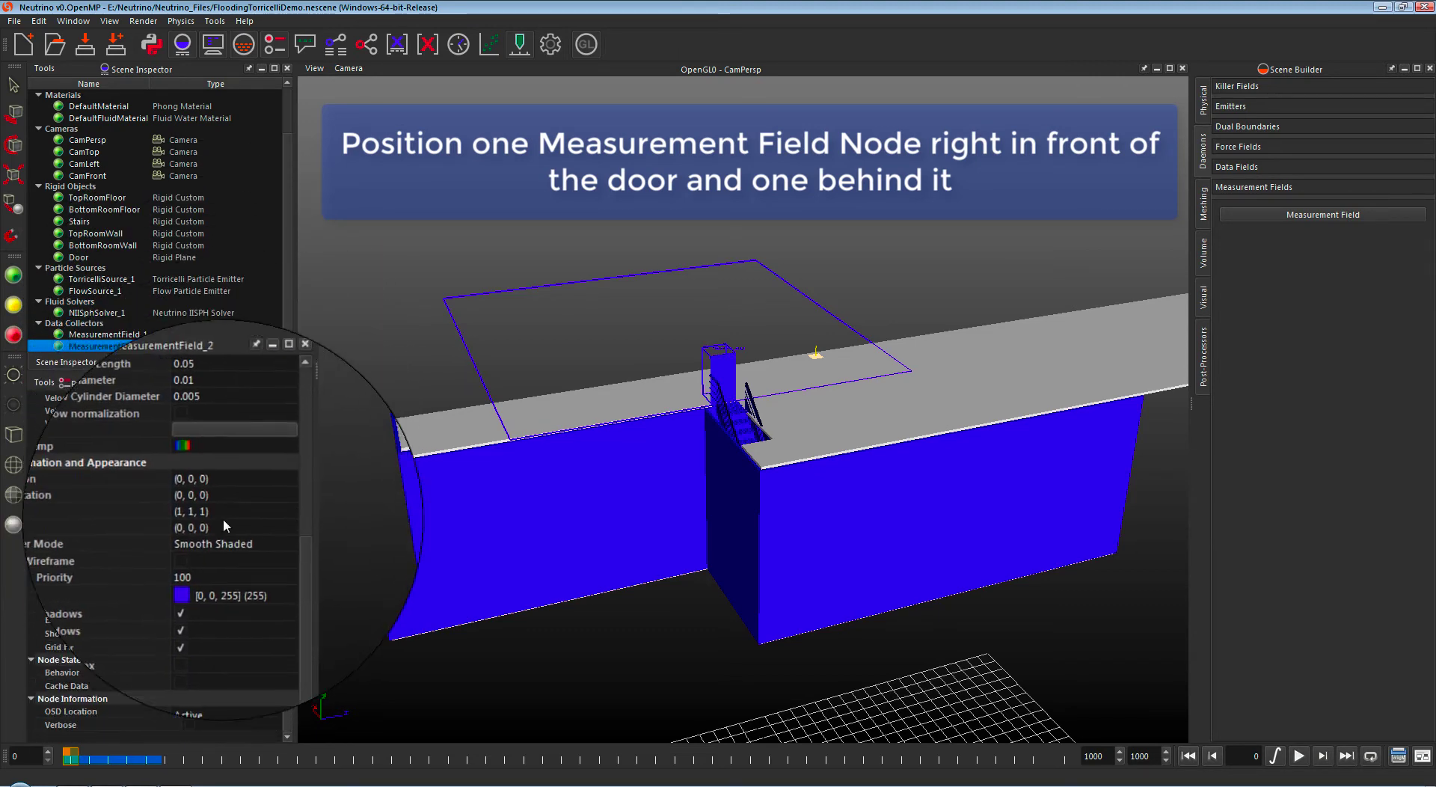
Step: Move MeasurementField_2 to (-0.5, 36.3639, -9.7) beside the door
double_click(232, 488)
click(234, 500)
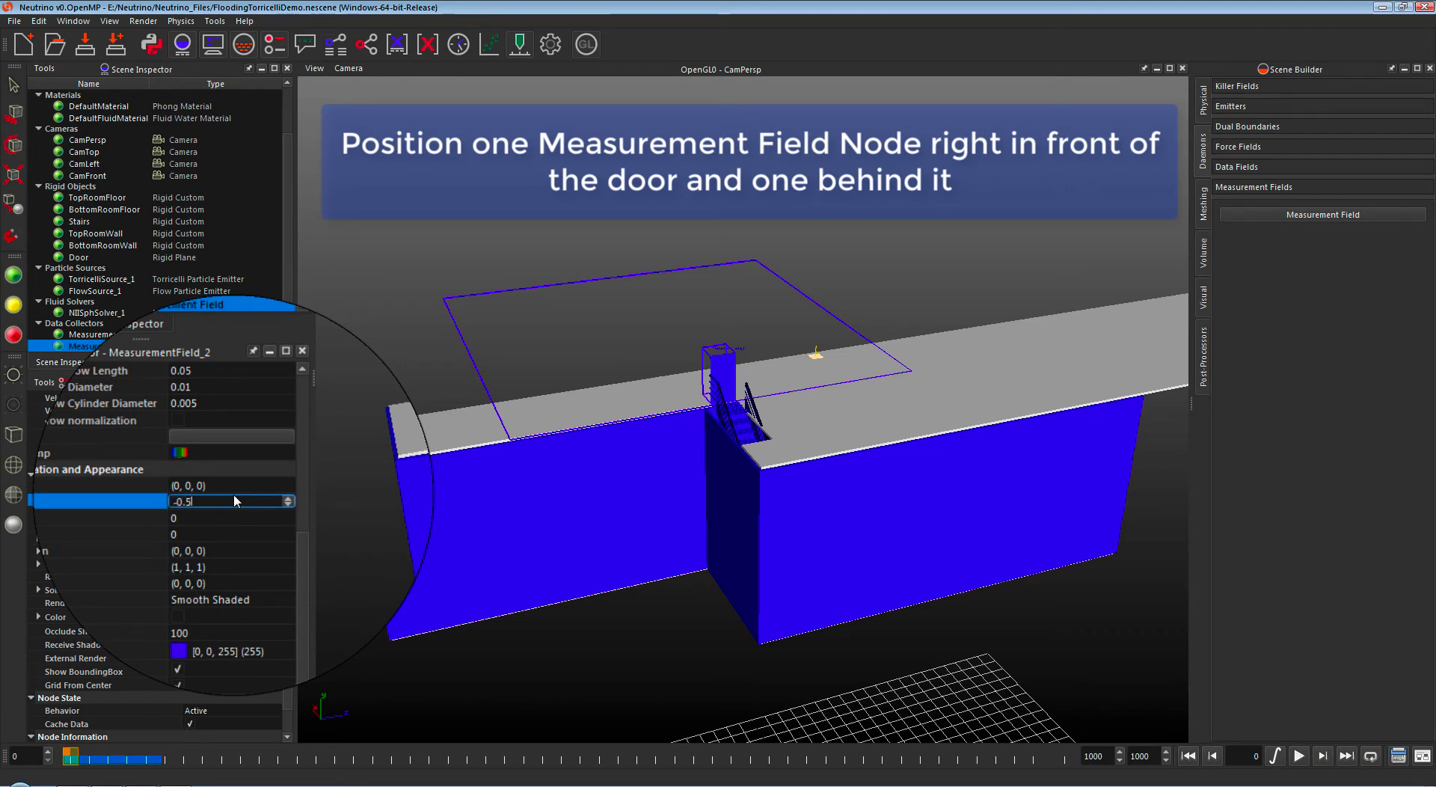
text(-0.5)
key(Return)
key(Down)
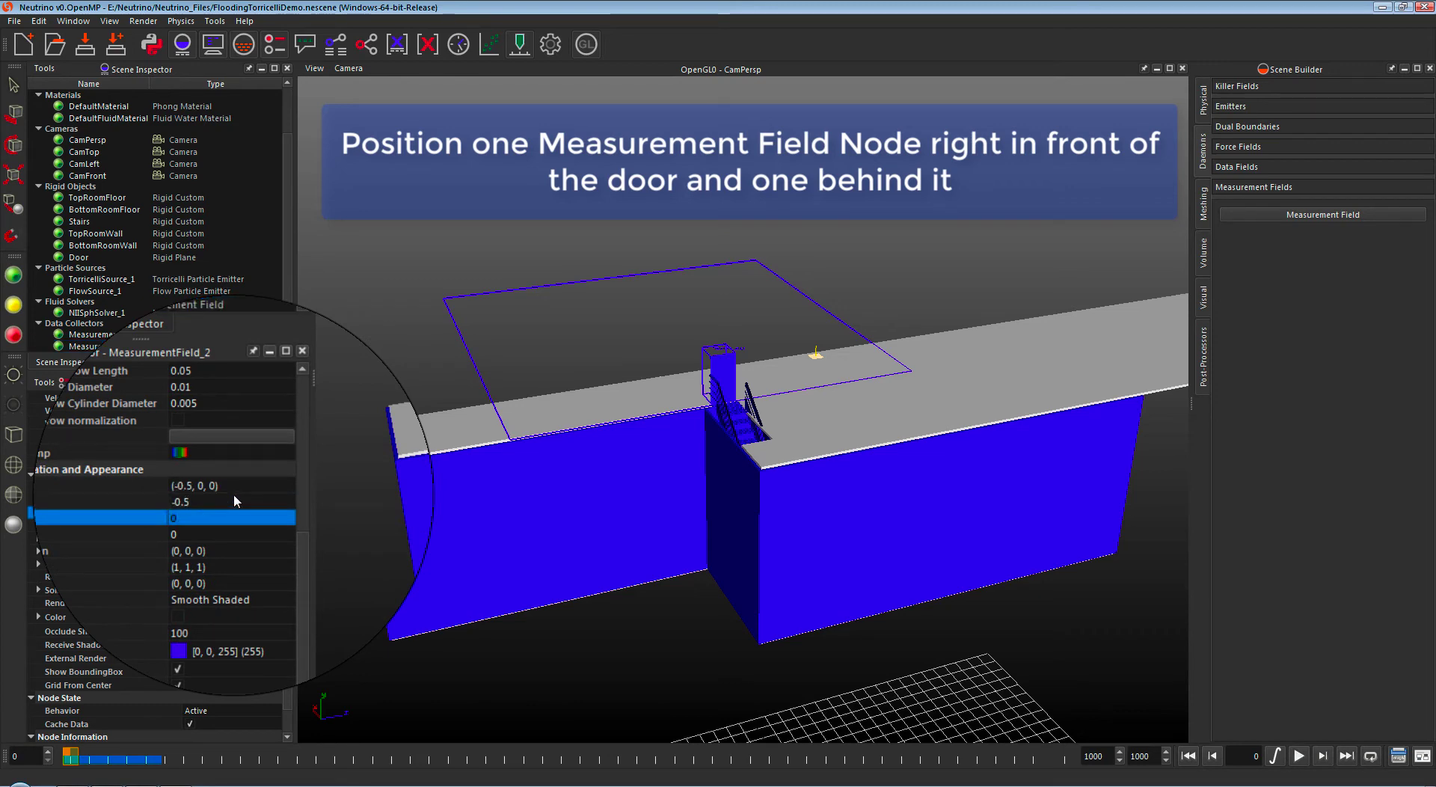
key(Return)
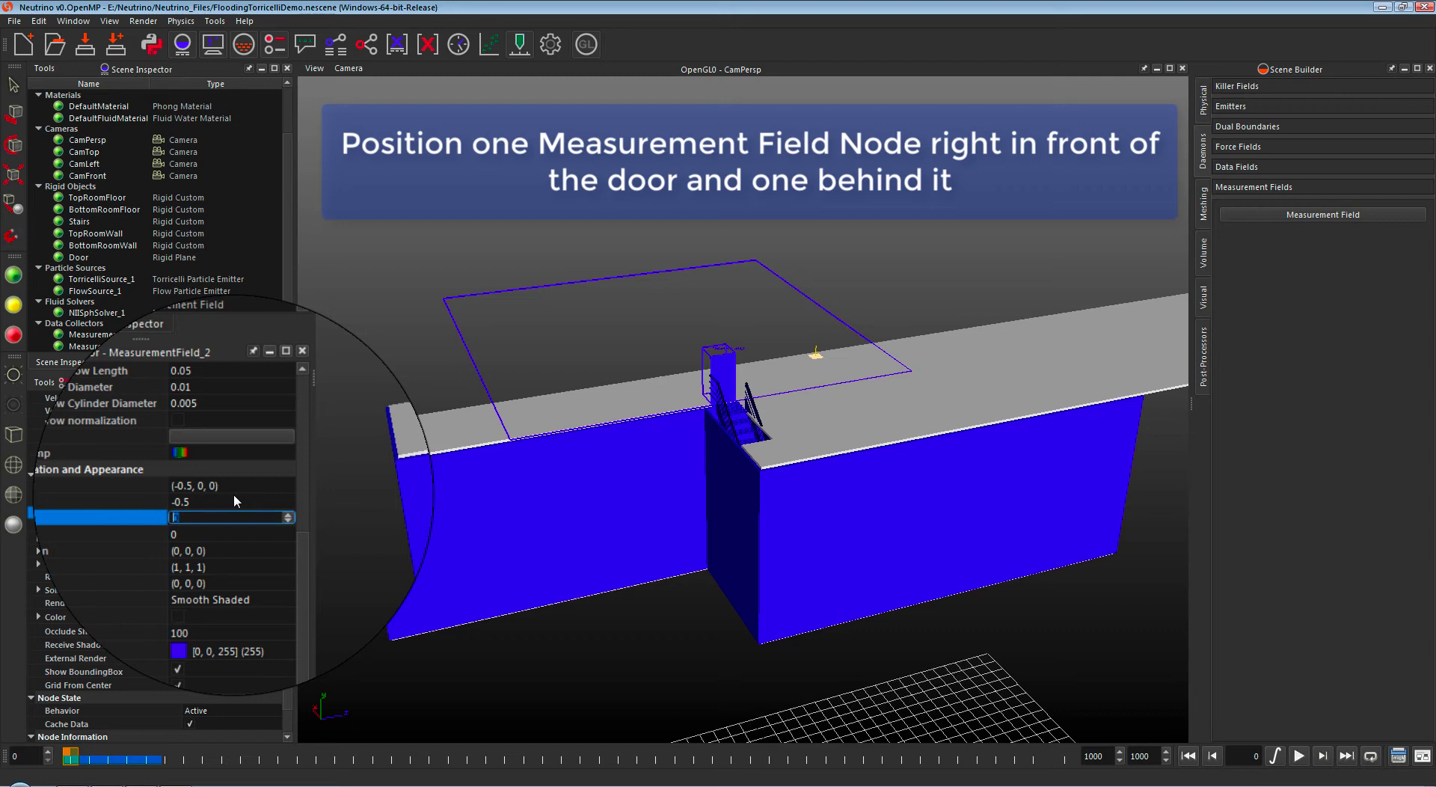
text(36.3639)
key(Return)
key(Down)
key(Return)
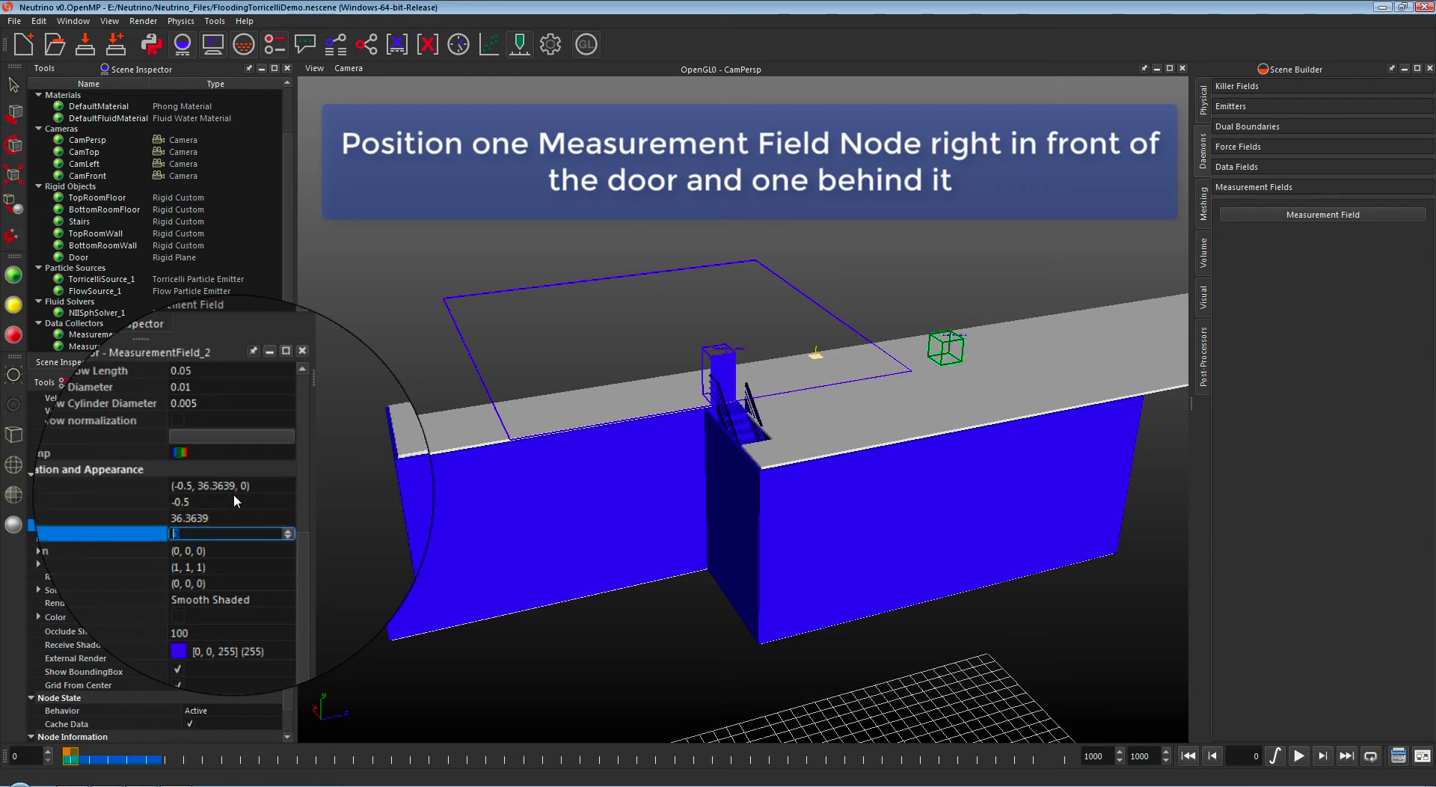
text(-9.7)
key(Return)
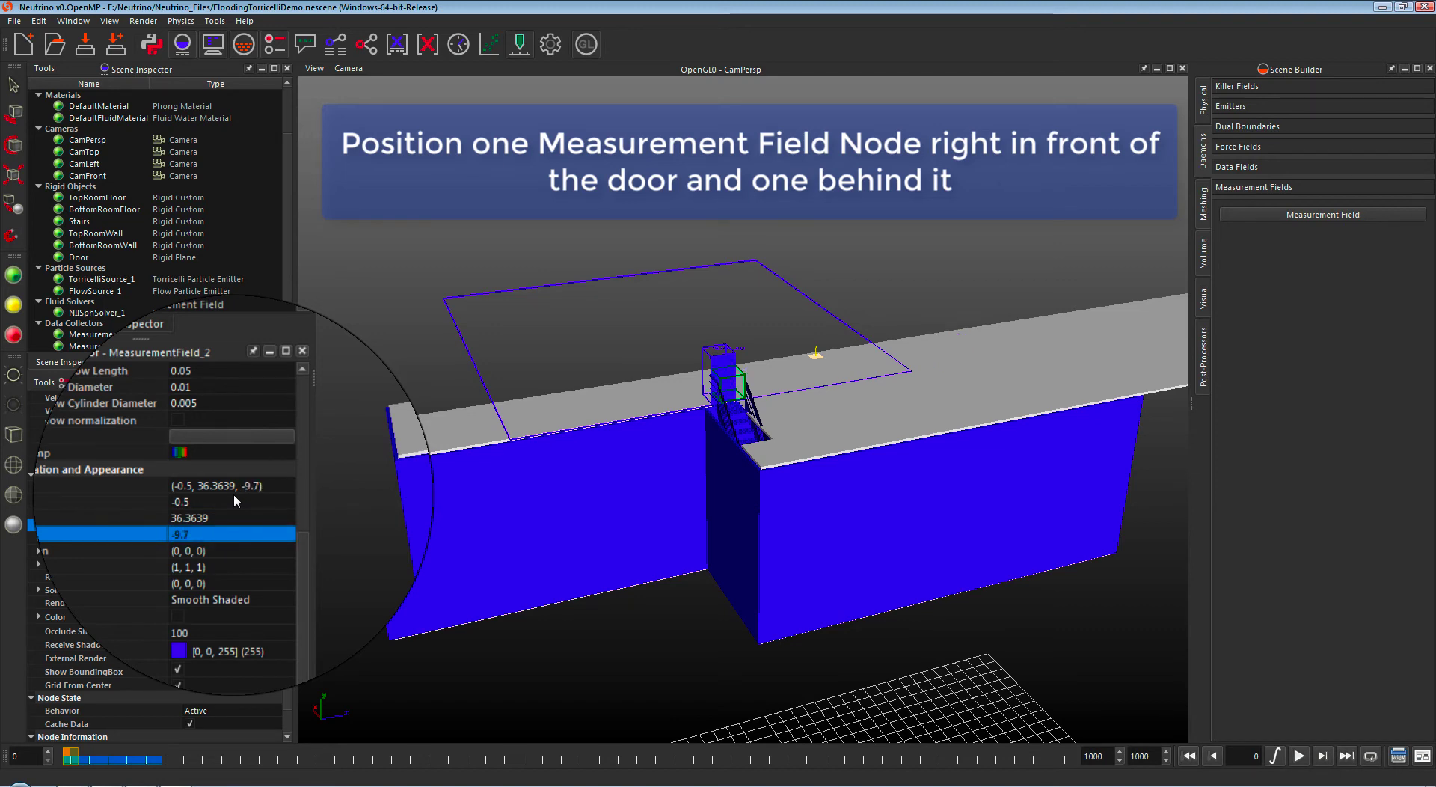
Step: Set MeasurementField_2's y scale to 2
key(Down)
key(Down)
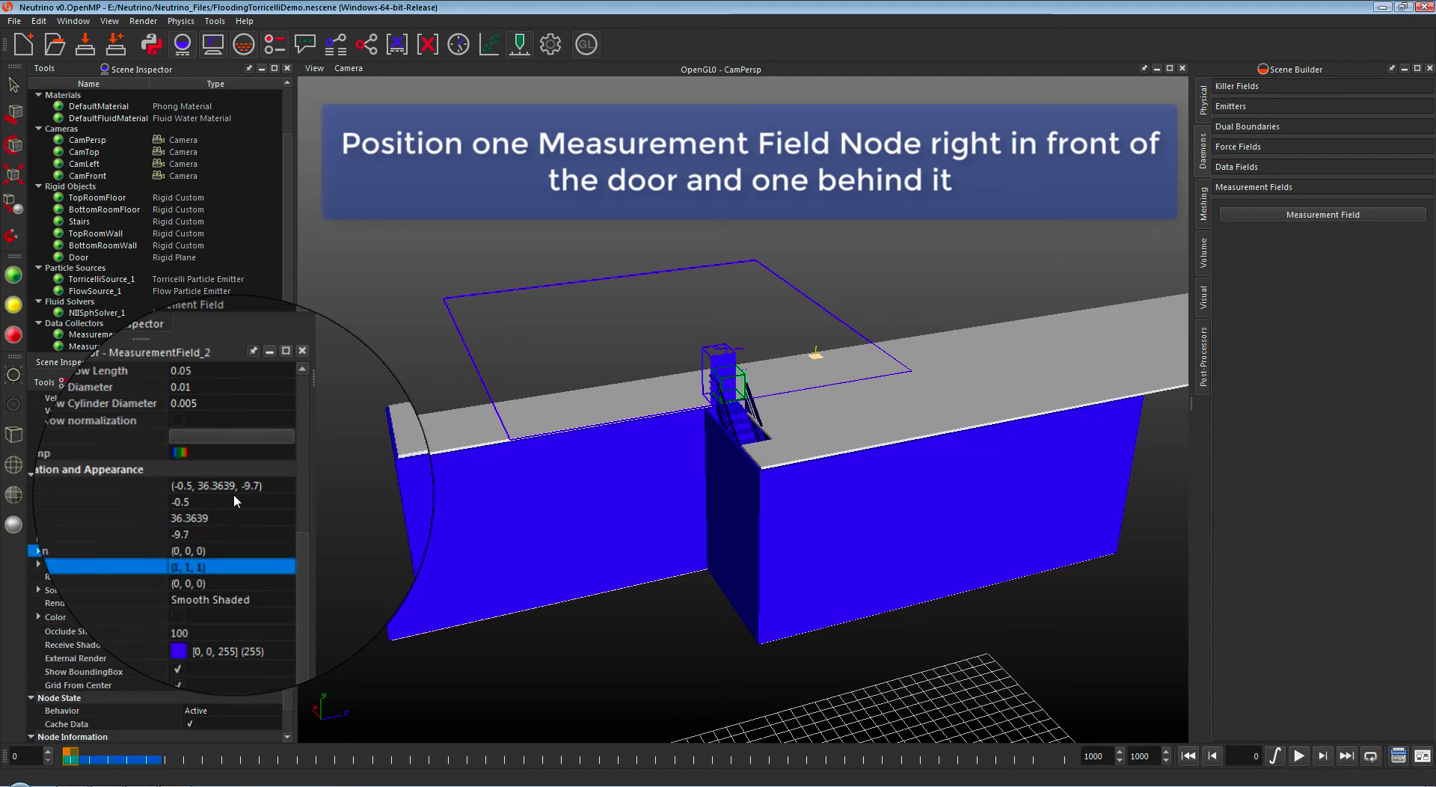
key(Right)
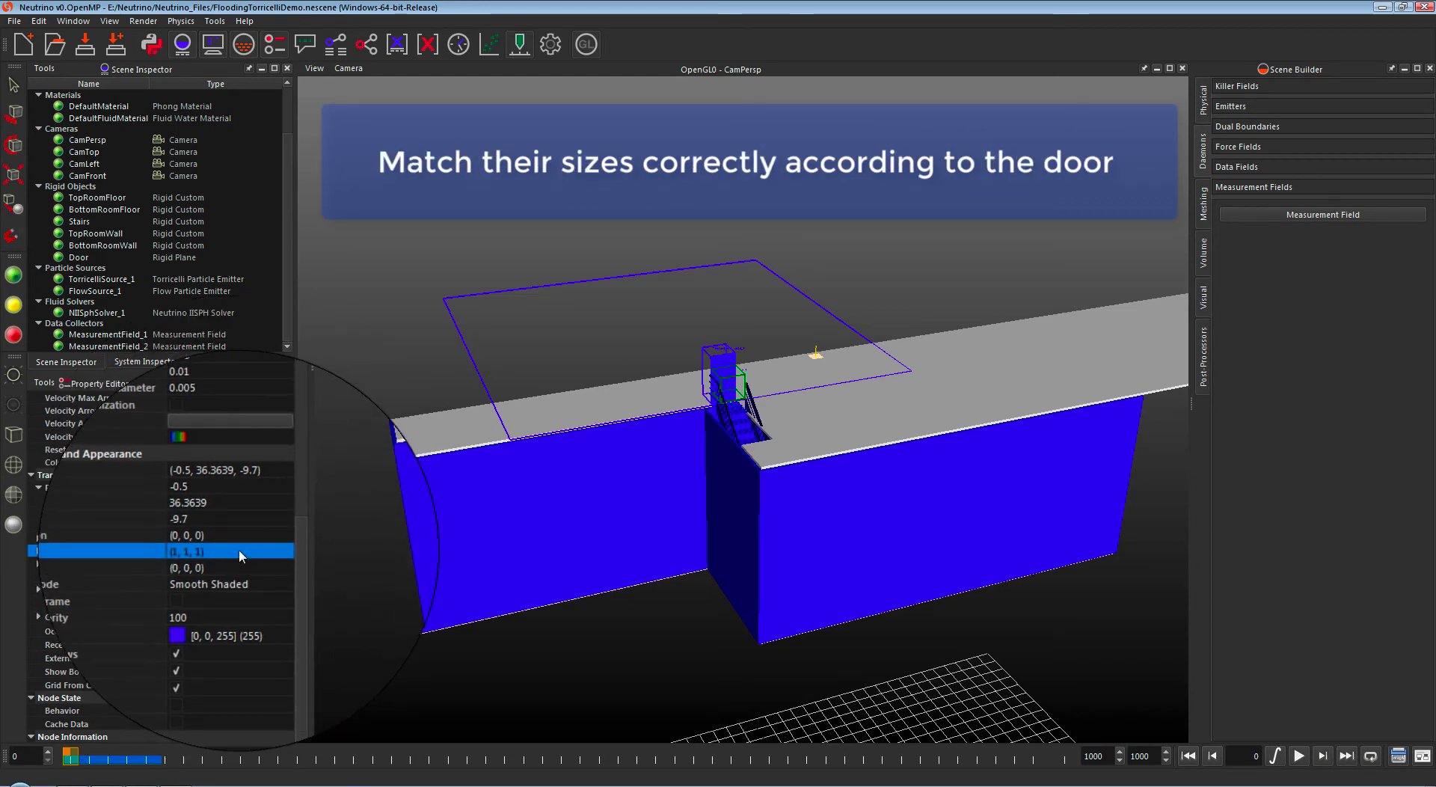
click(229, 577)
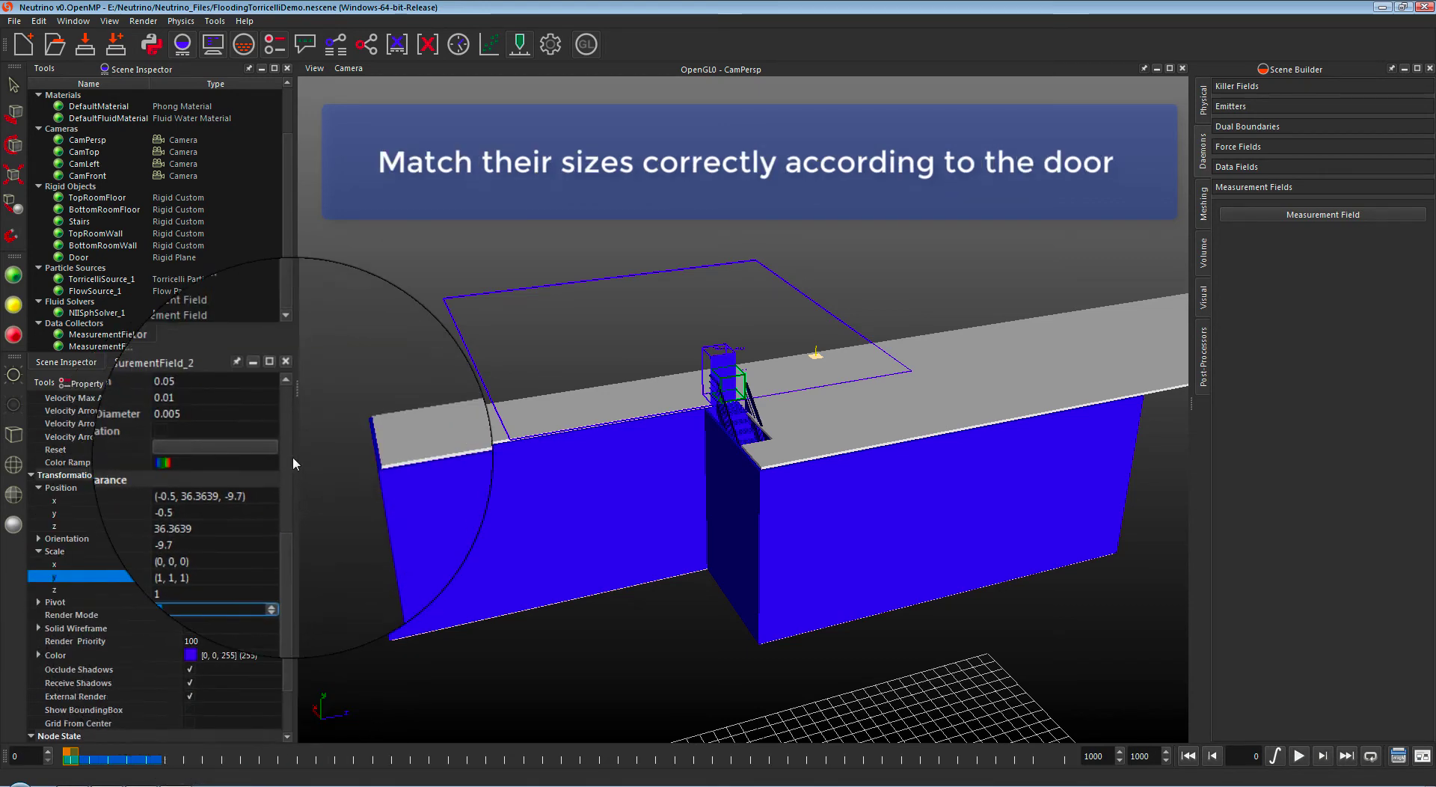
text(2)
key(Return)
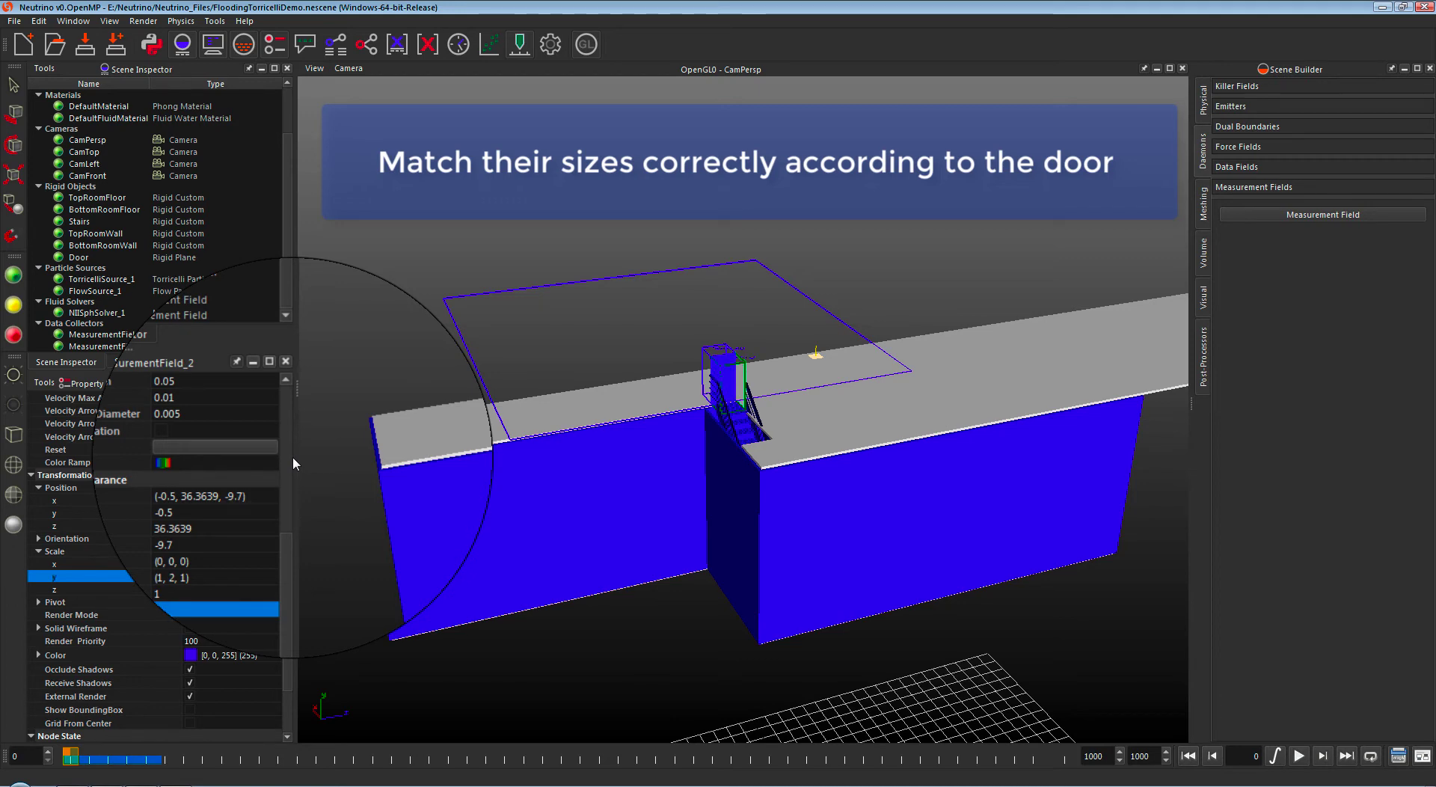
Step: Widen the node graph and arrange FlowSource_1, MeasurementField_1 and TorricelliSource_1
click(366, 47)
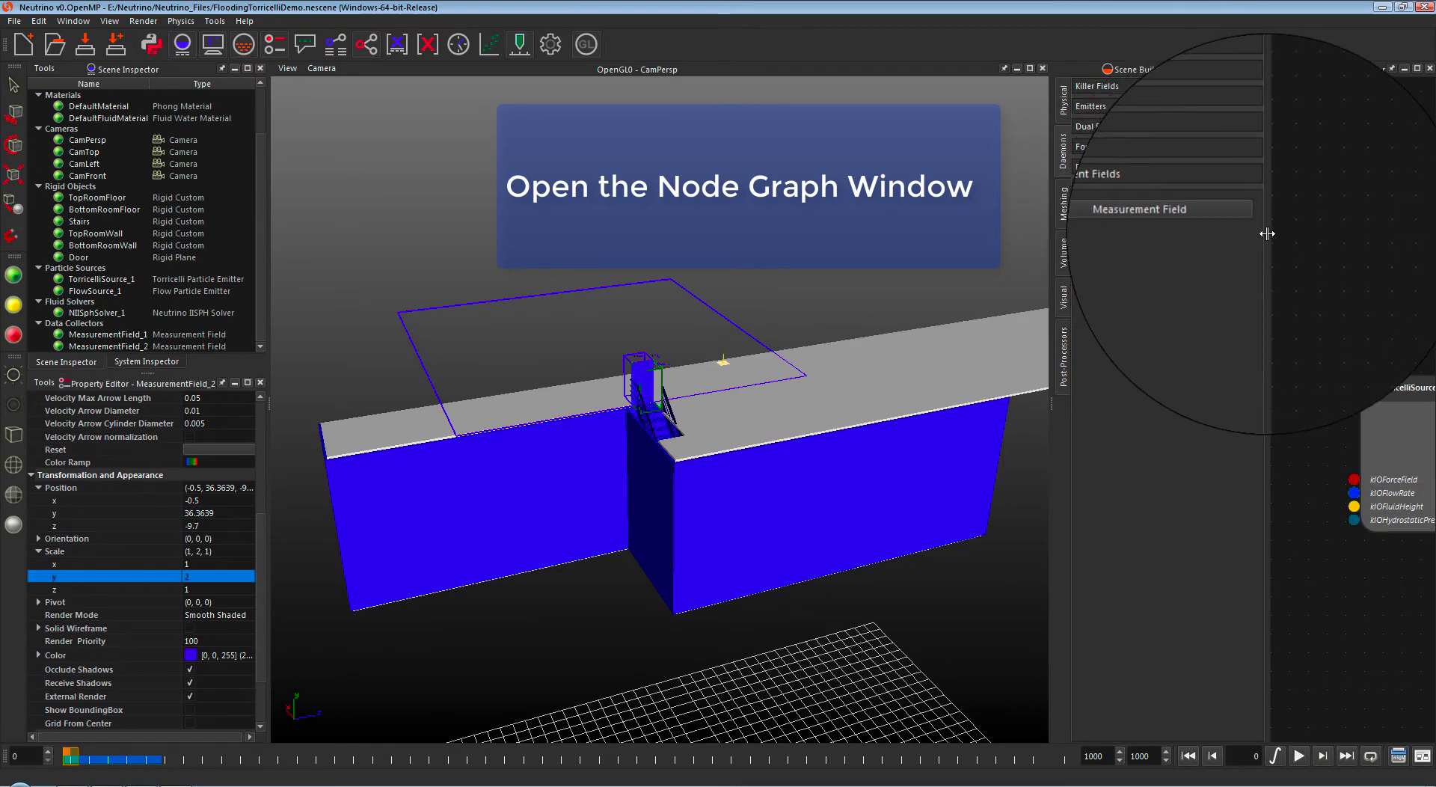
drag(1267, 232, 872, 219)
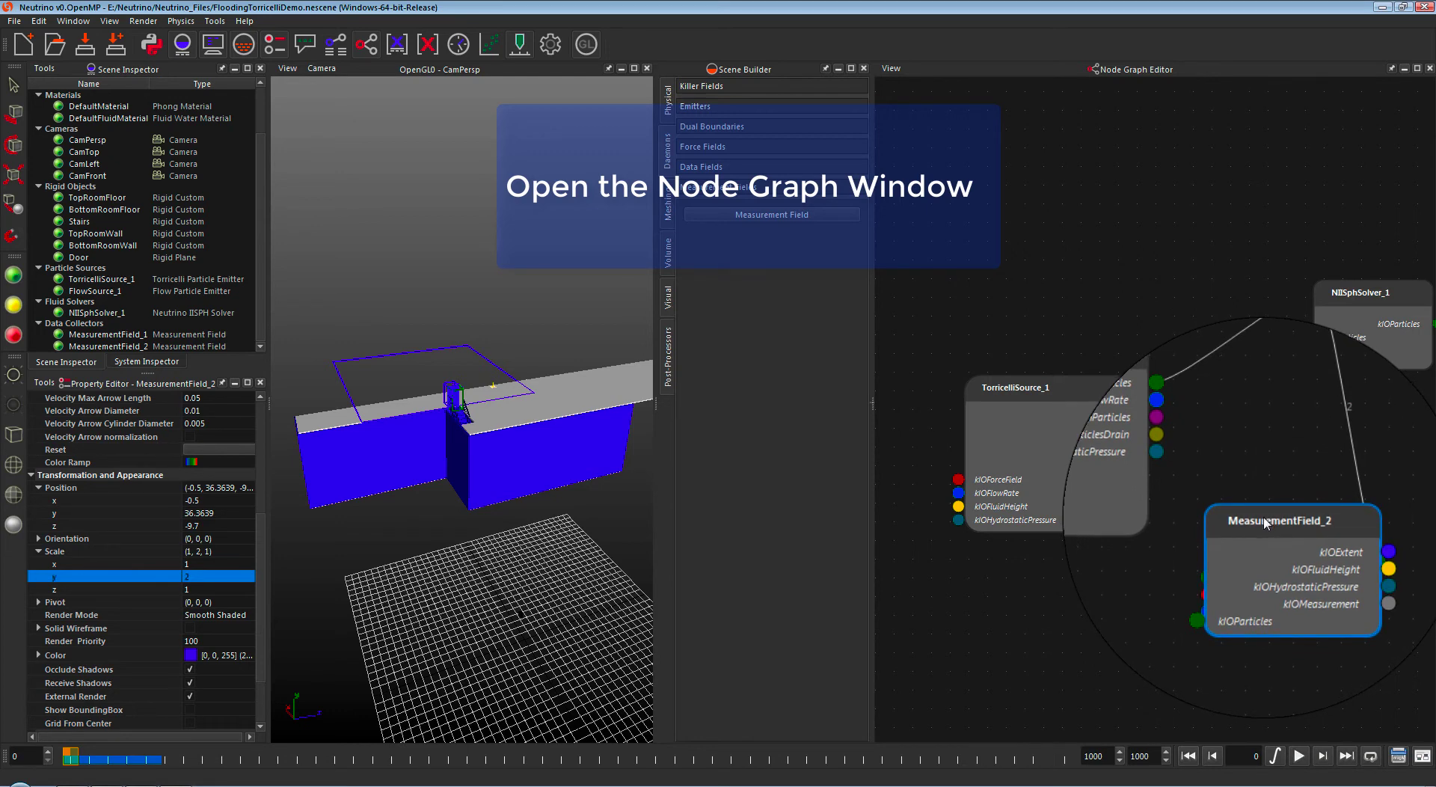
drag(1266, 523, 1106, 235)
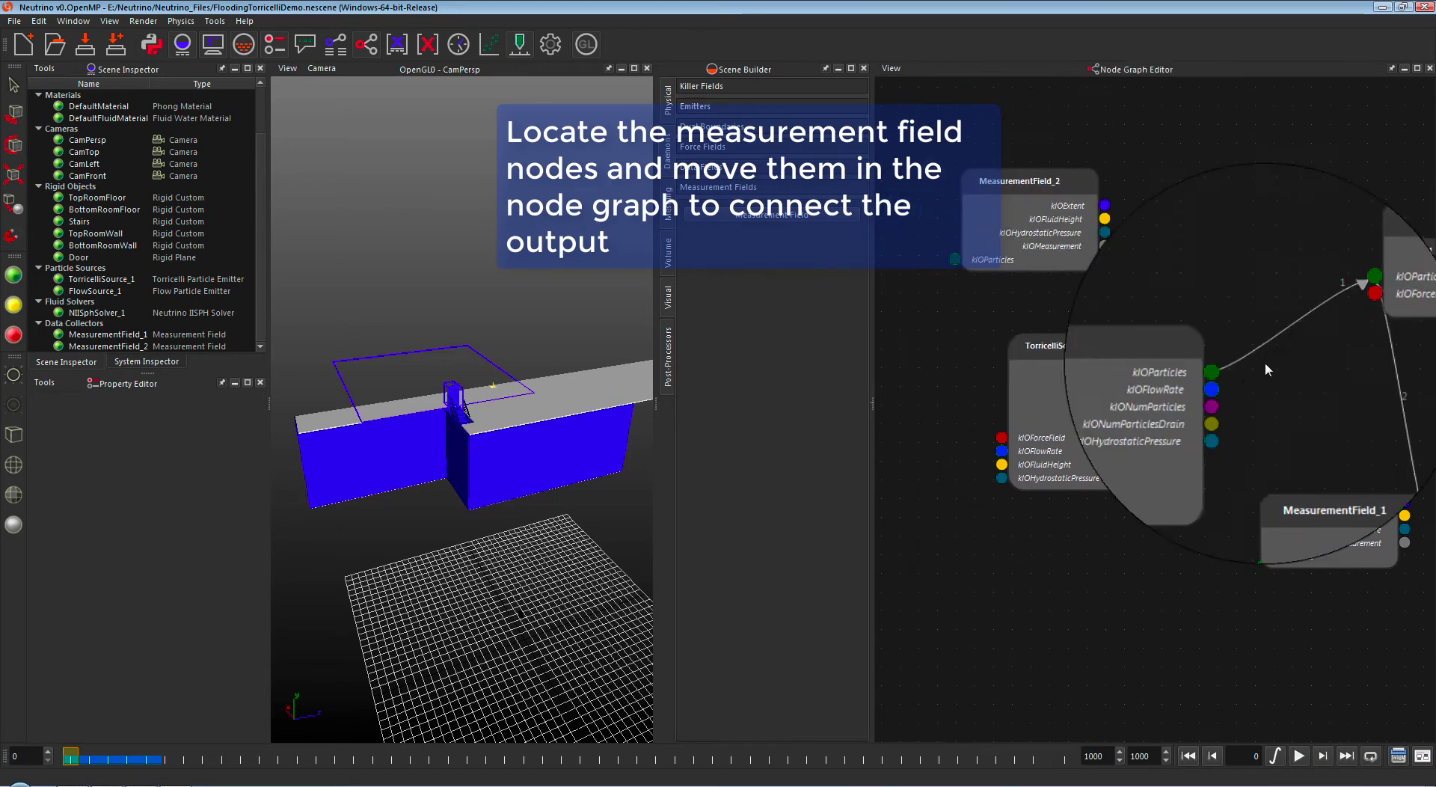
drag(1364, 476, 964, 344)
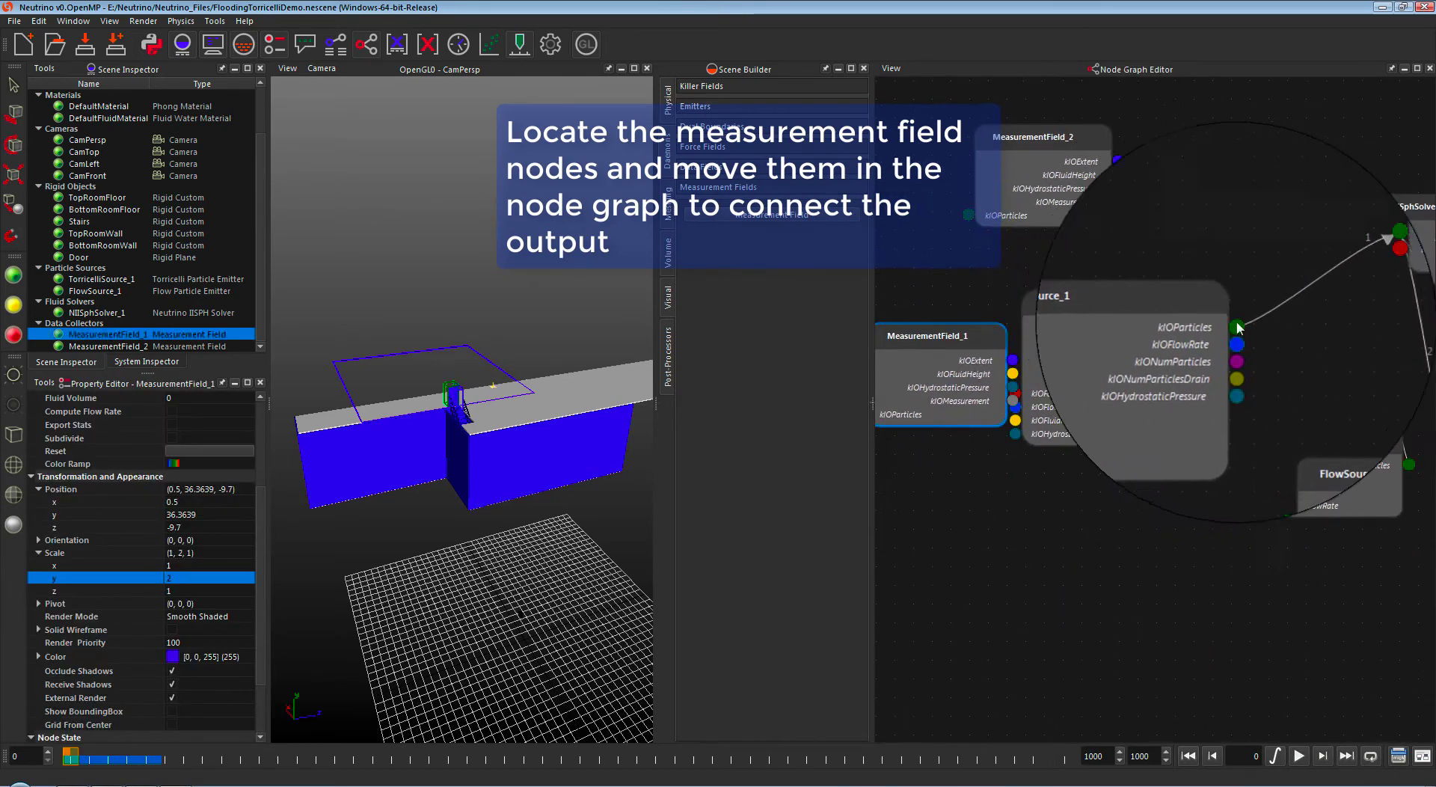
drag(1350, 444, 1197, 200)
drag(1111, 296, 1224, 377)
Step: Place MeasurementField_2 below and wire MeasurementField_1's kIOFluidHeight into TorricelliSource_1
drag(1047, 138, 967, 441)
middle_drag(1096, 509, 1125, 483)
click(1020, 419)
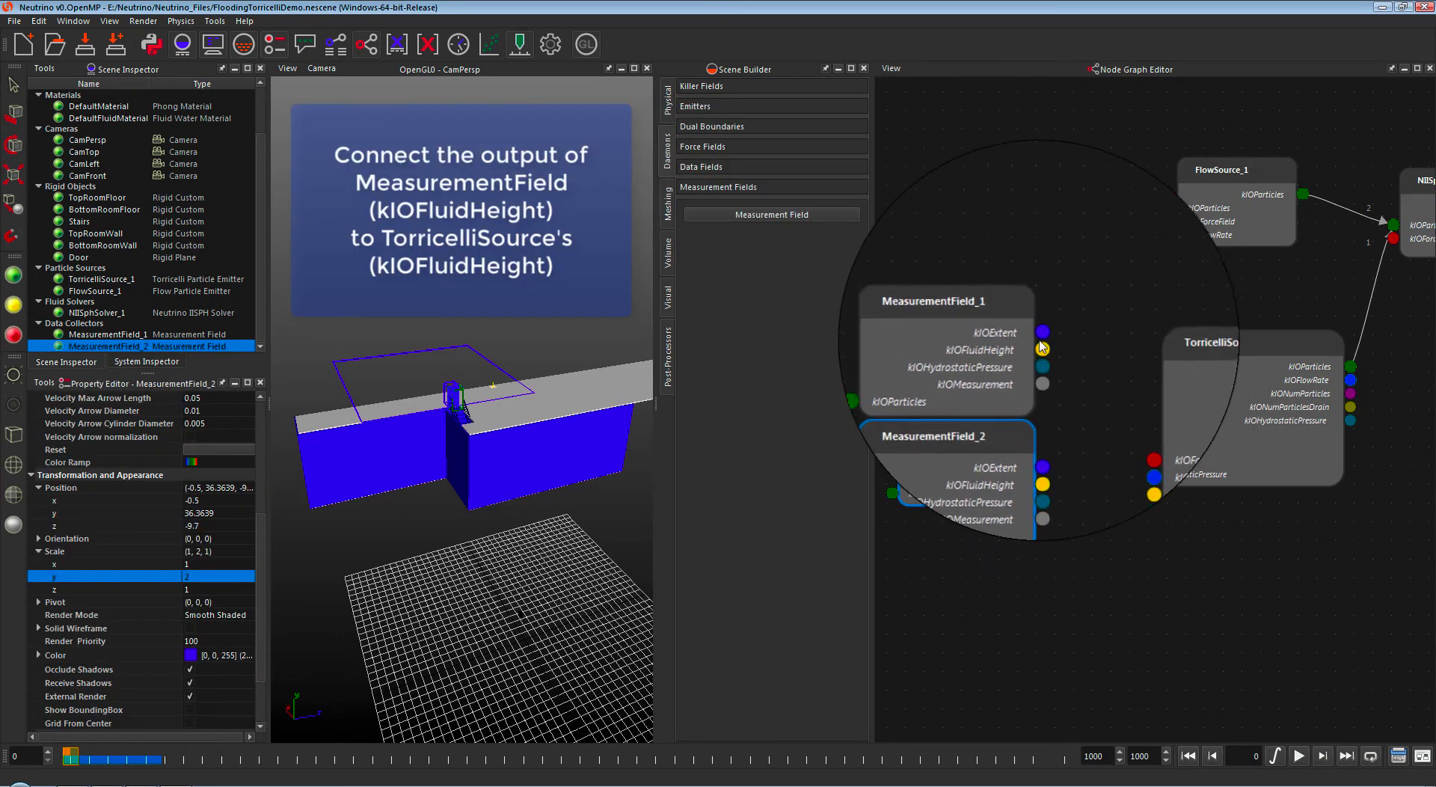
drag(1041, 348, 1127, 474)
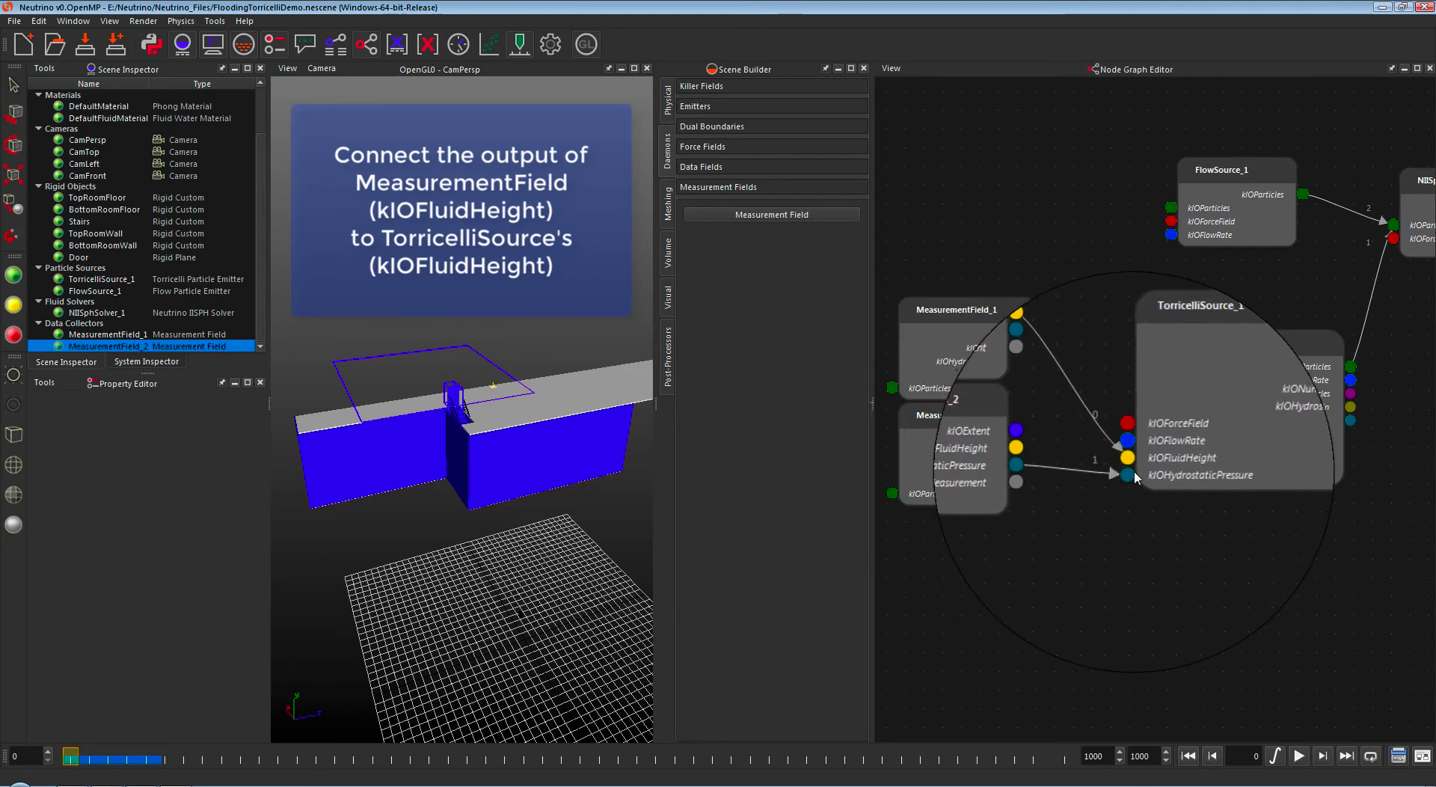
Step: Close the node graph and add a Flow Particle Killer
click(366, 44)
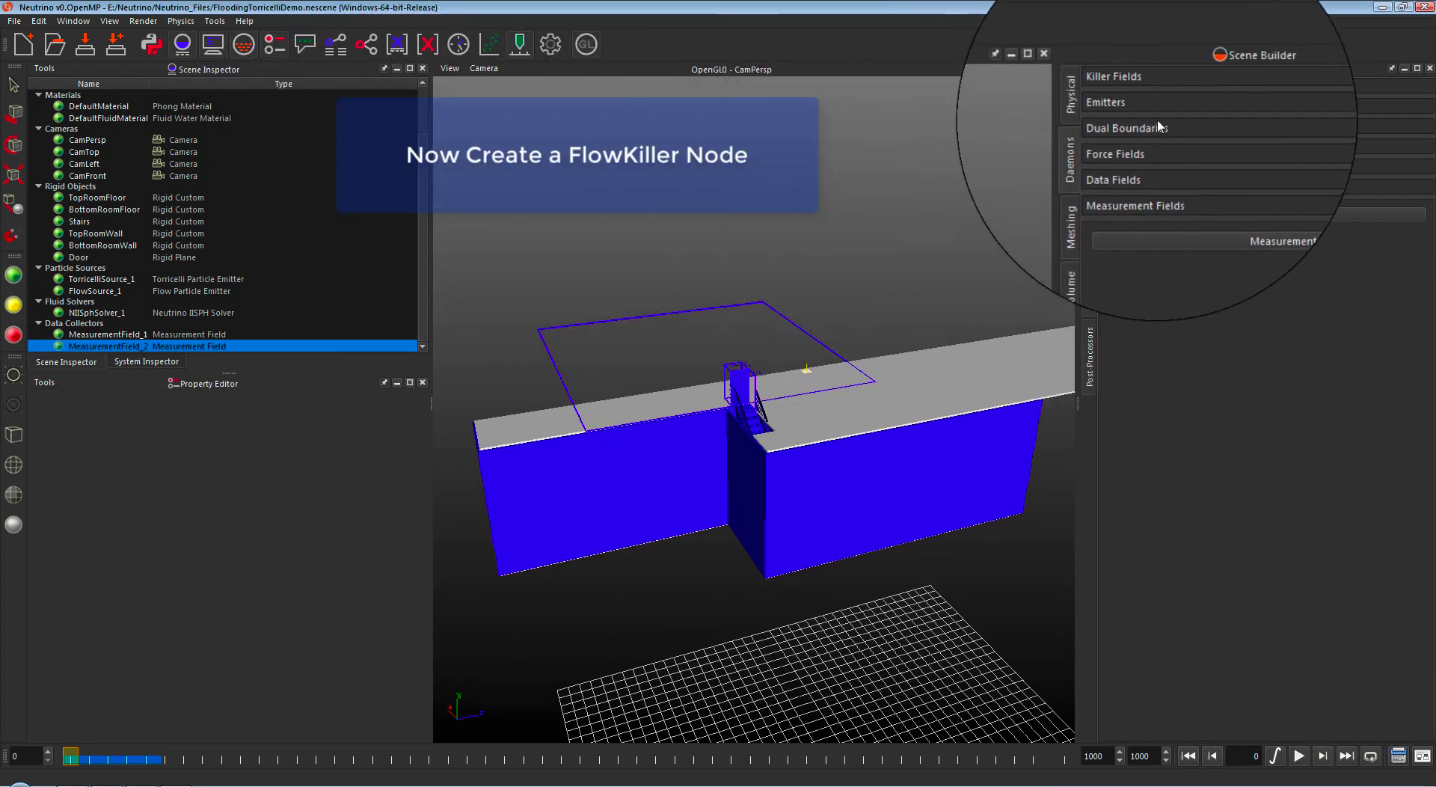
click(1158, 86)
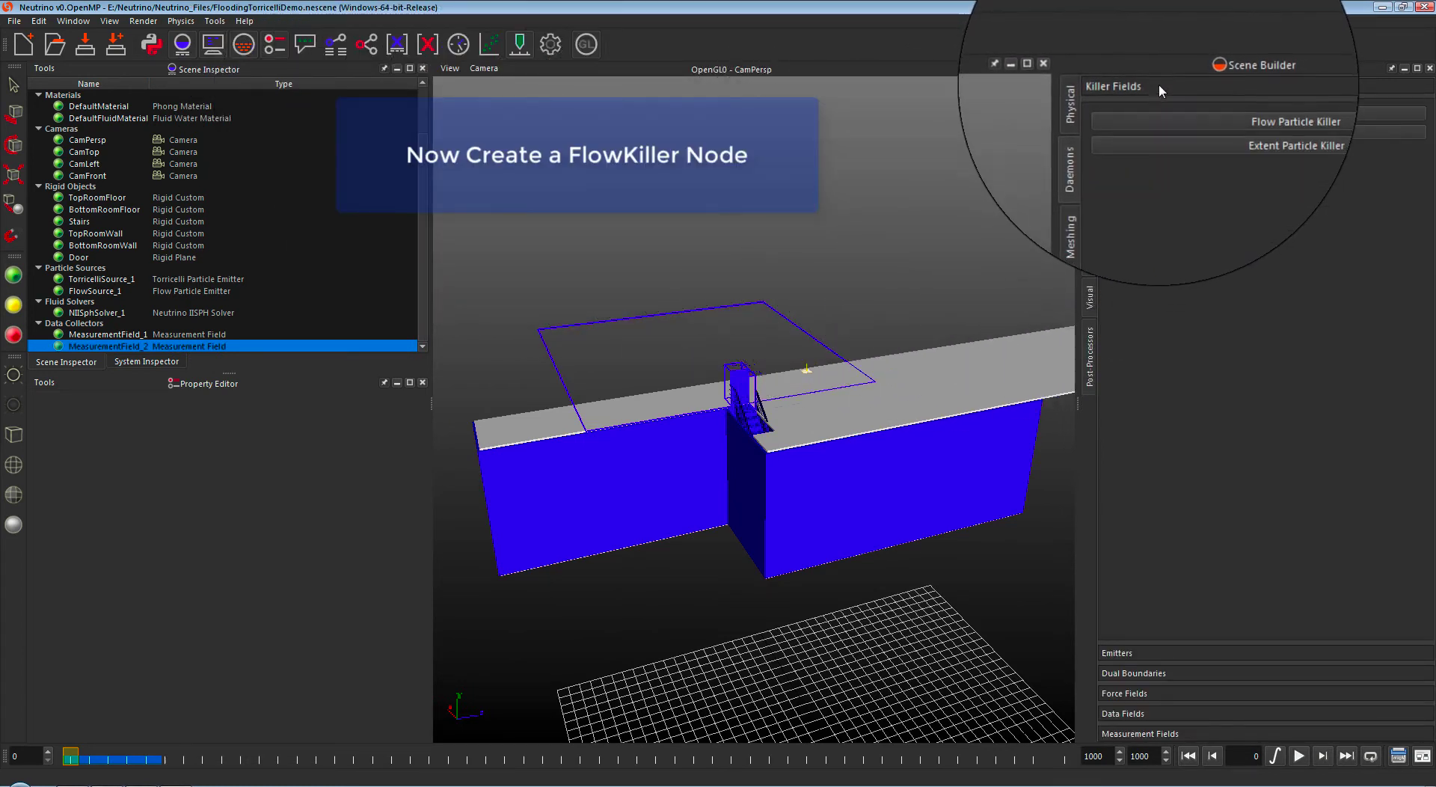
click(1216, 114)
Step: Position FlowKiller_1 at (0.2, 35.4139, -9.7)
scroll(217, 322, down, 1)
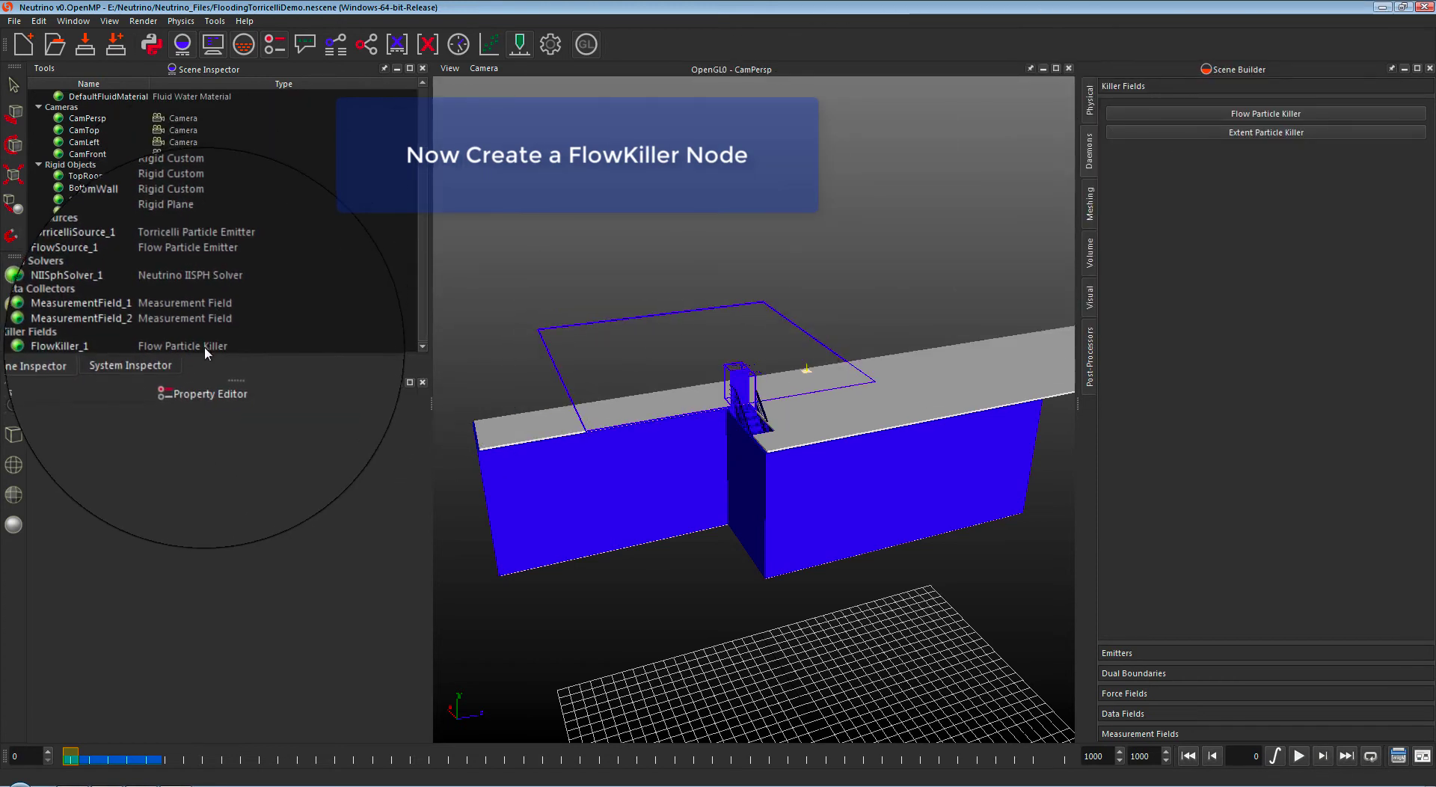
click(203, 346)
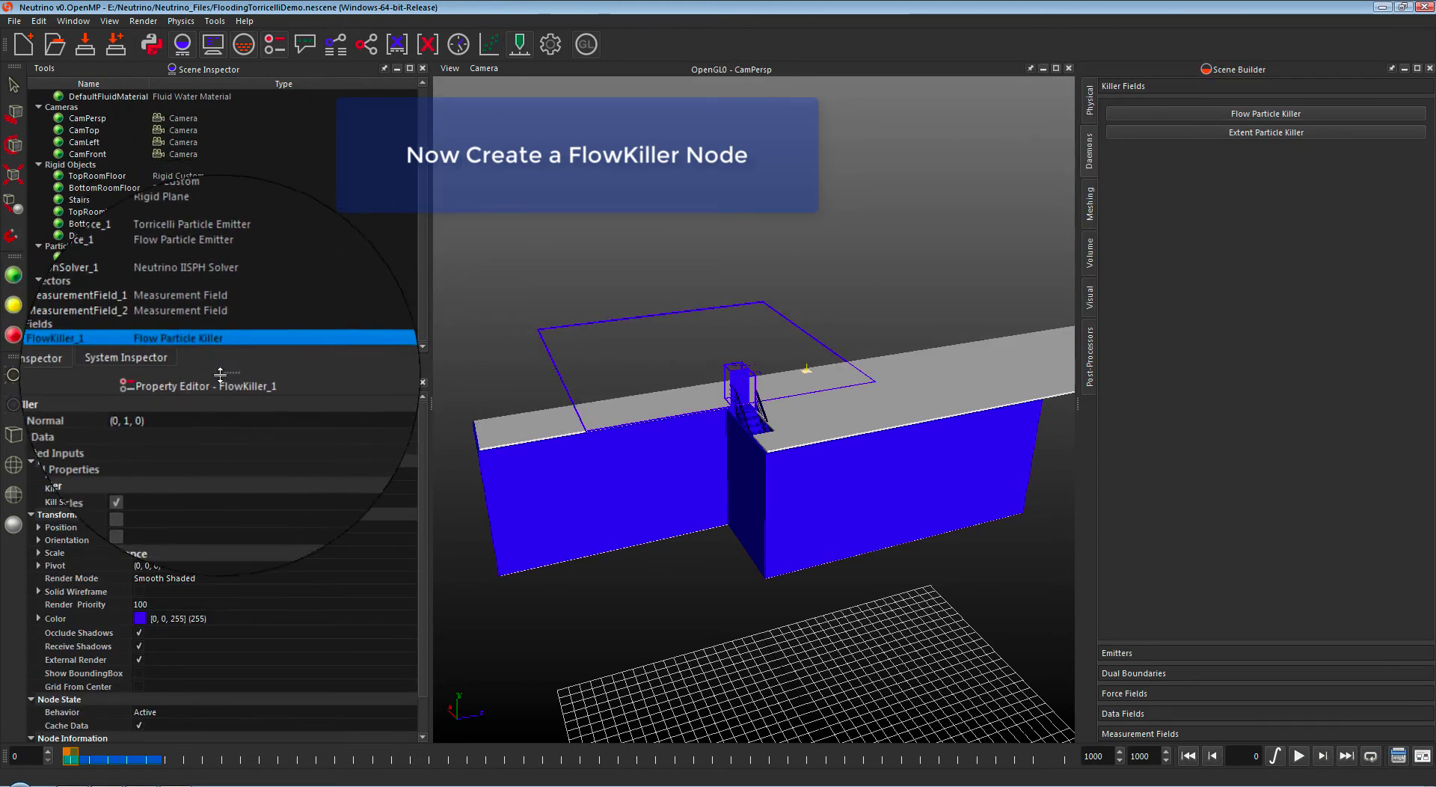
scroll(254, 458, down, 1)
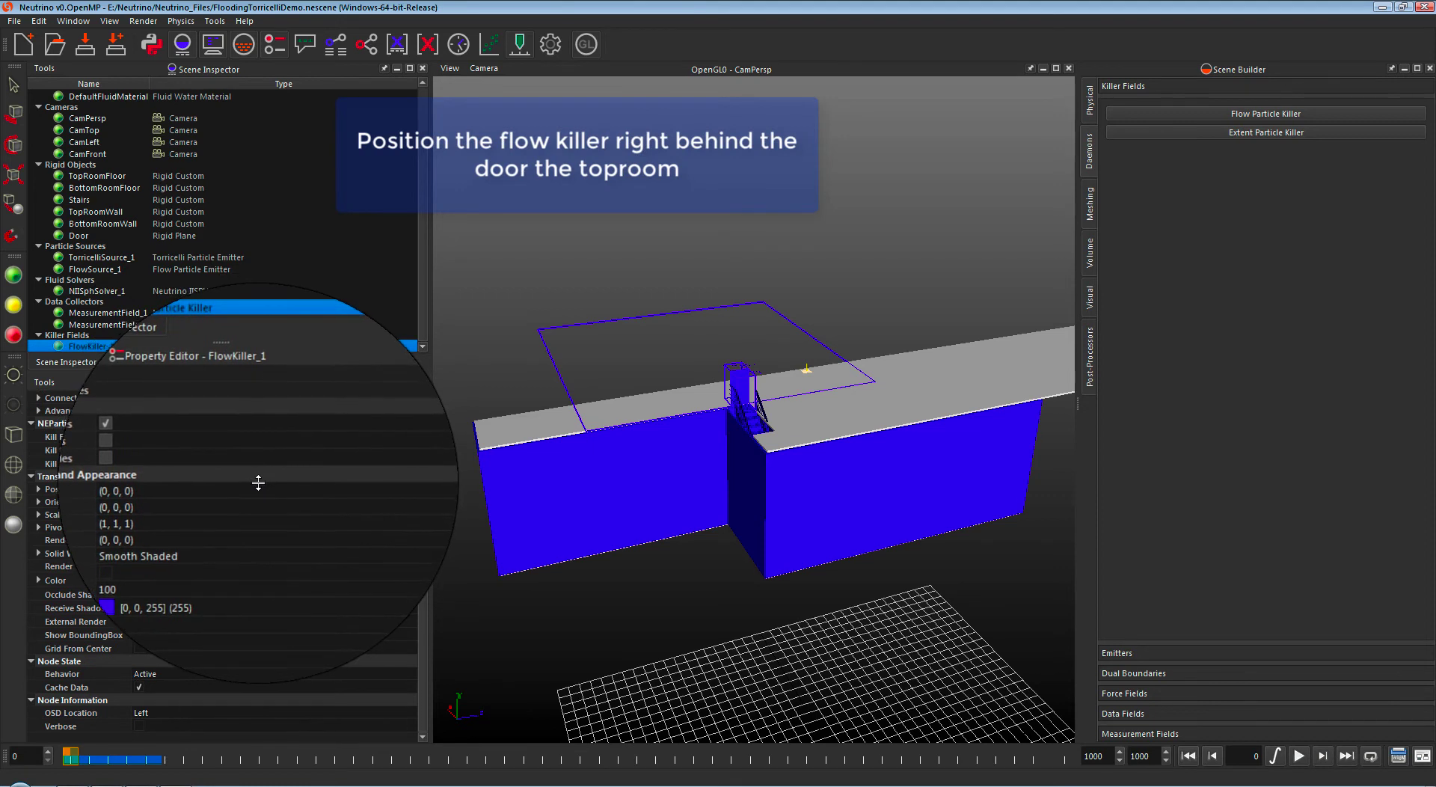
double_click(267, 489)
double_click(267, 501)
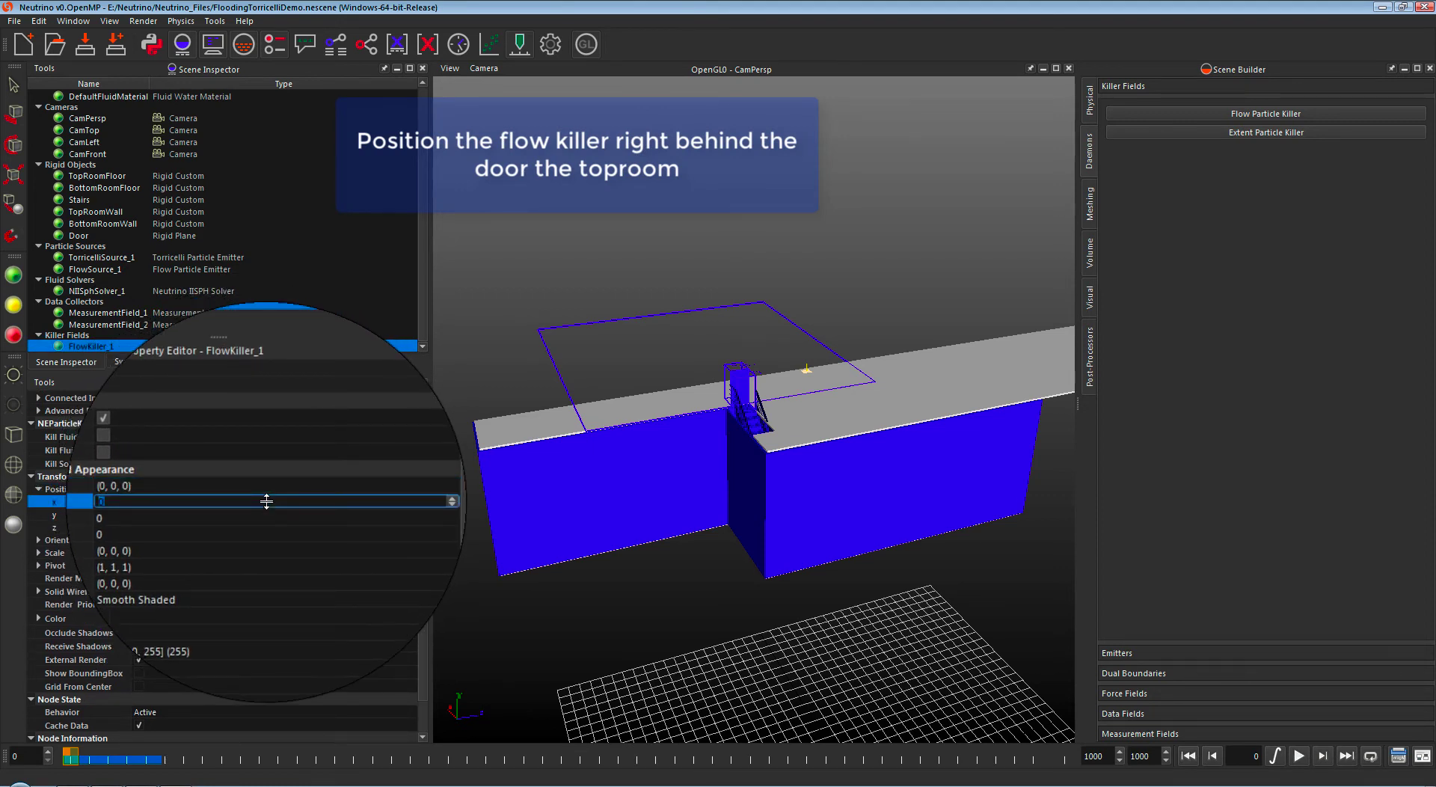
key(Return)
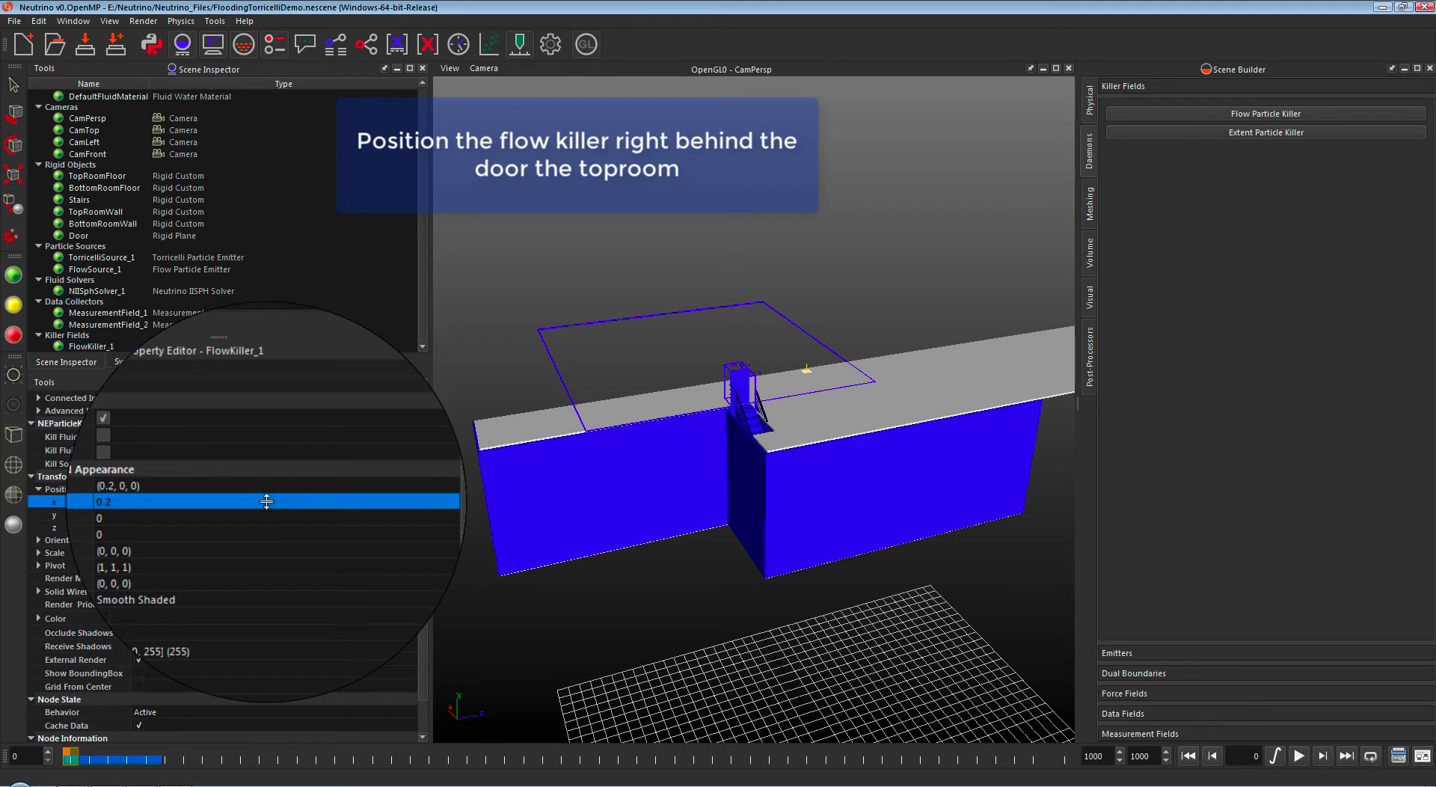
key(Down)
key(Return)
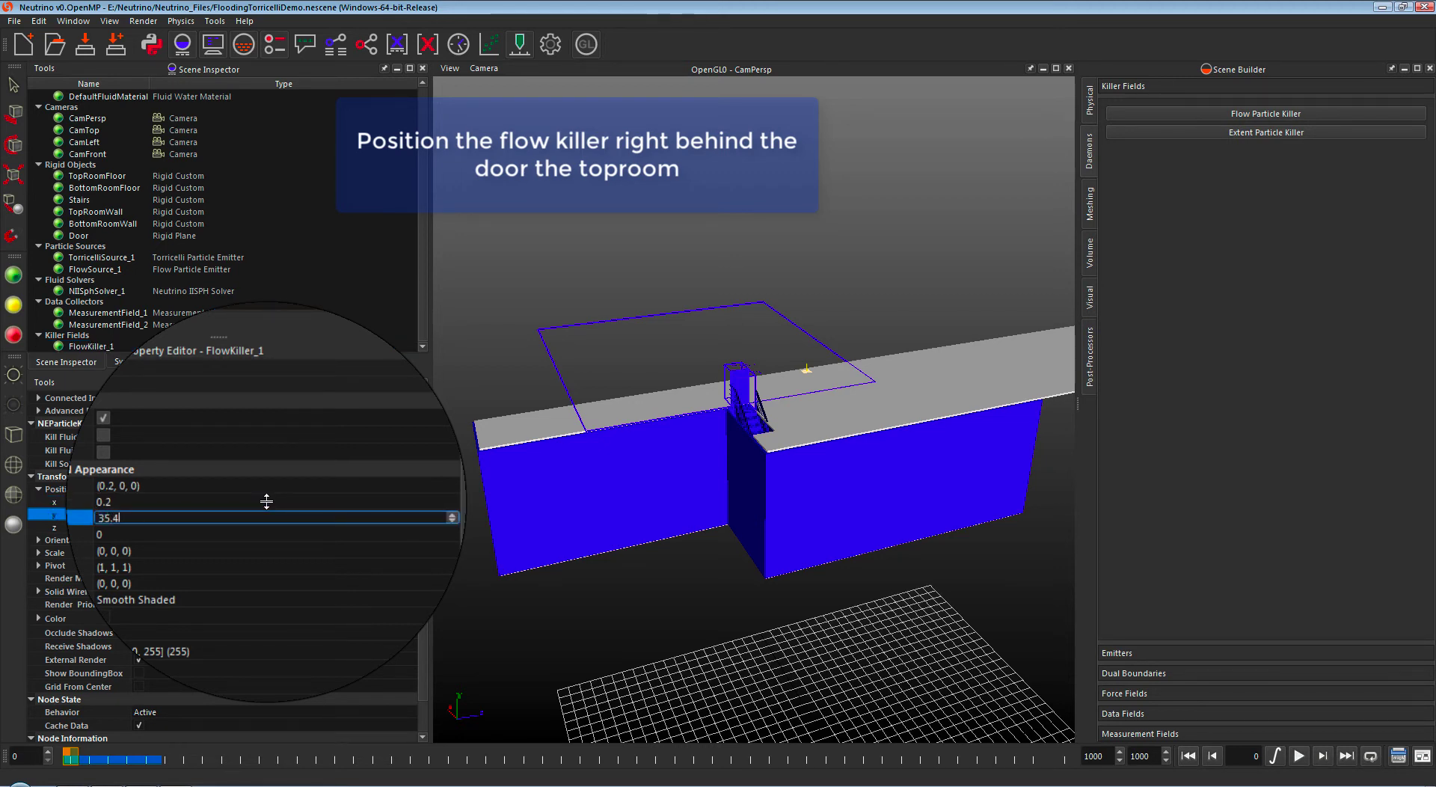
key(Return)
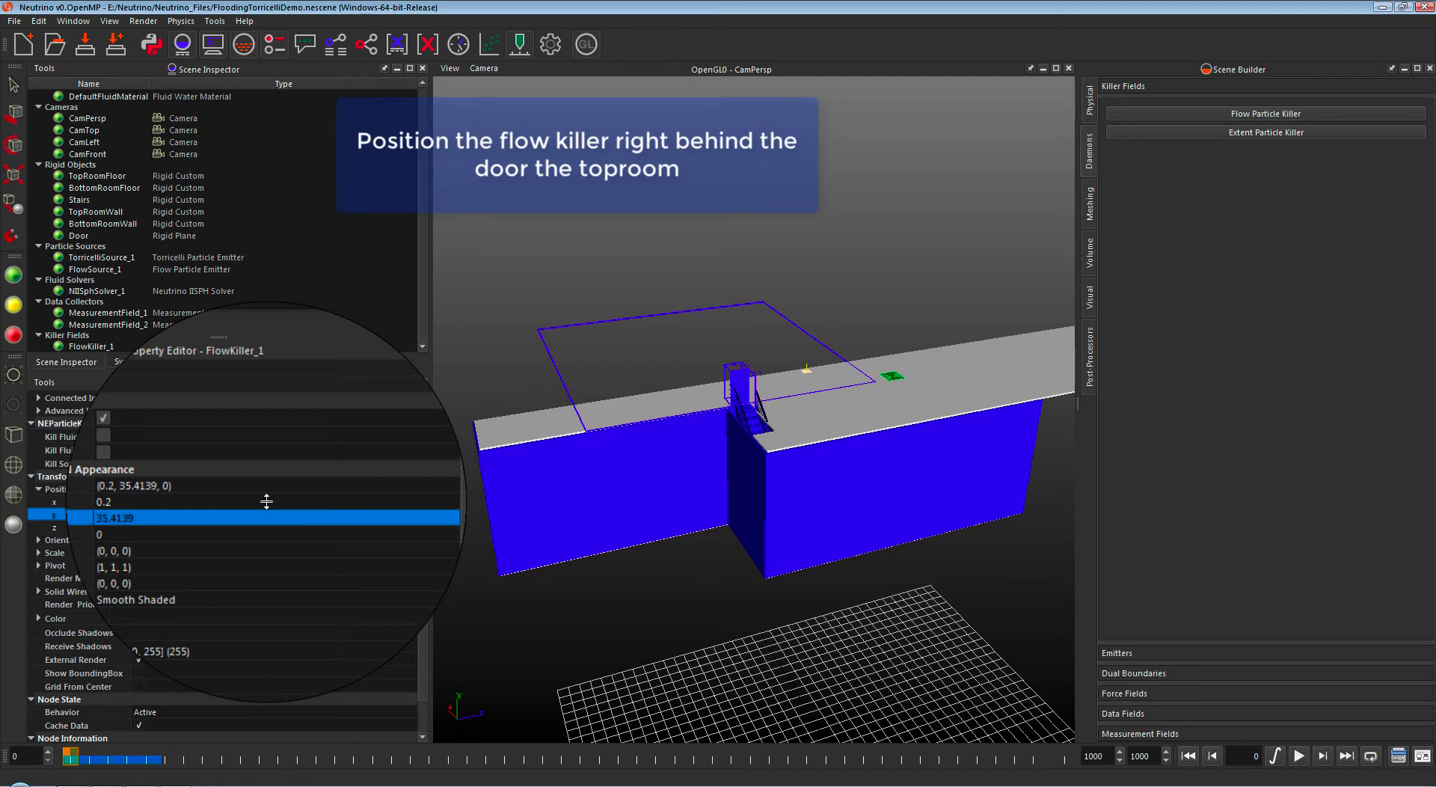
key(Down)
key(Return)
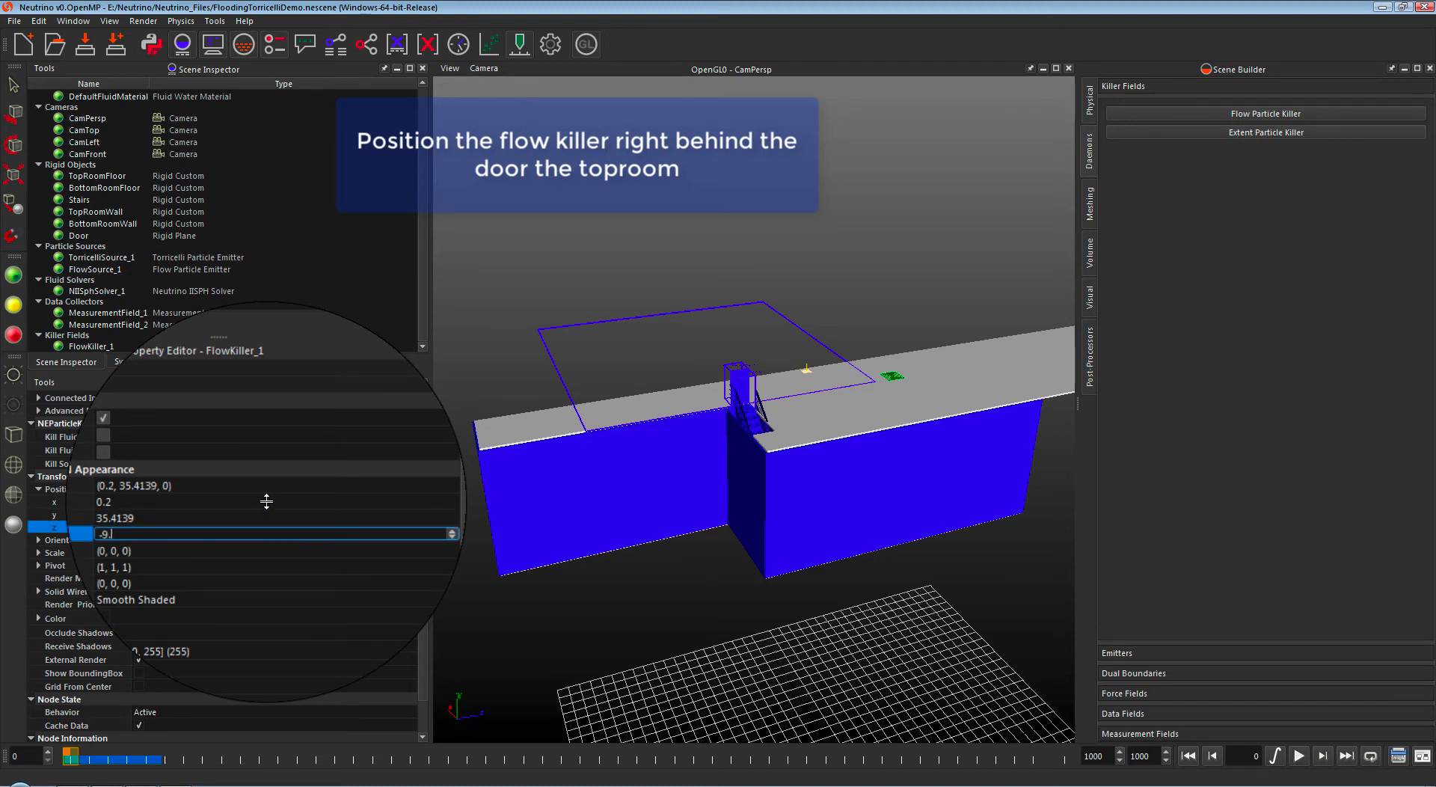
key(Return)
Step: Set FlowKiller_1's orientation to (-90, 90, 0)
double_click(274, 548)
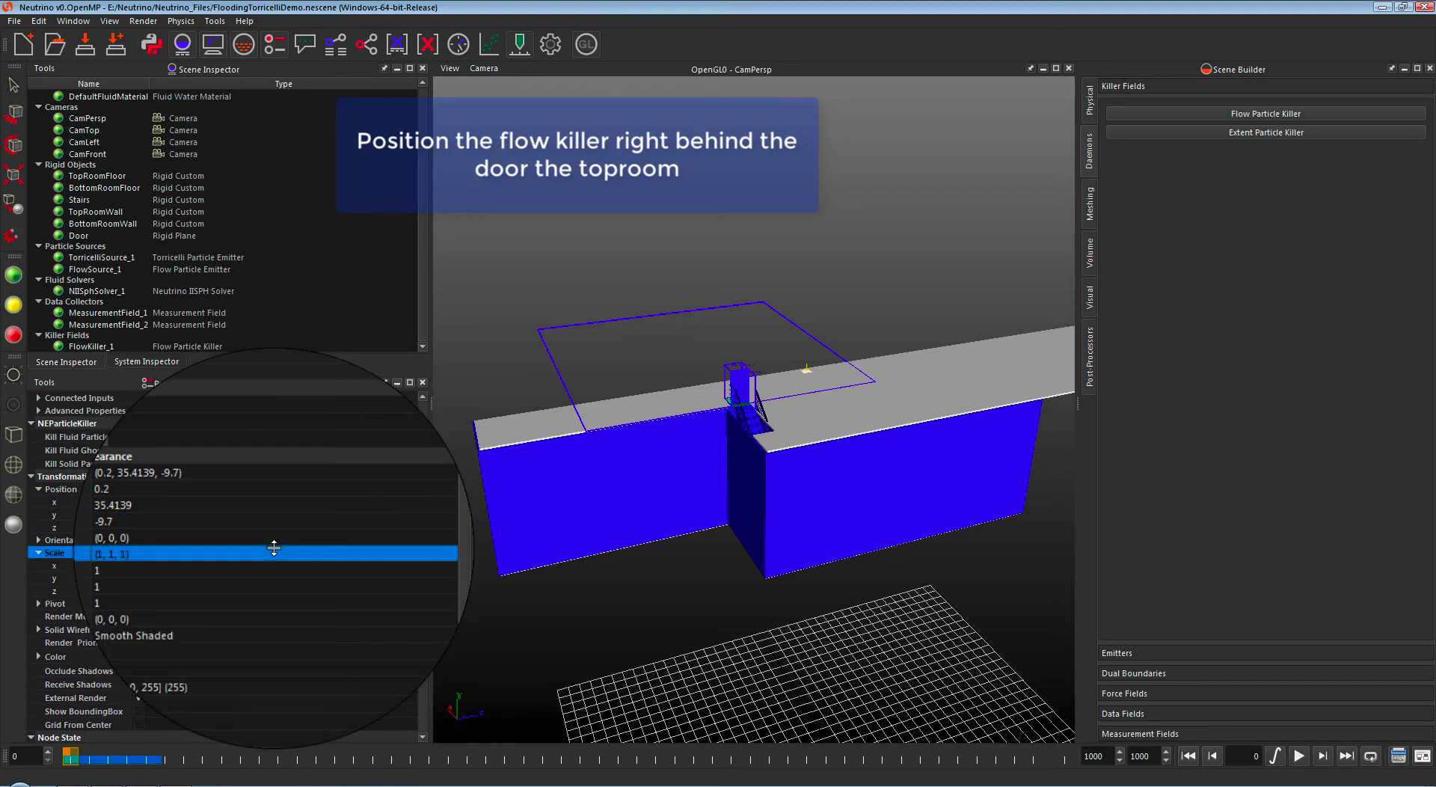
double_click(218, 540)
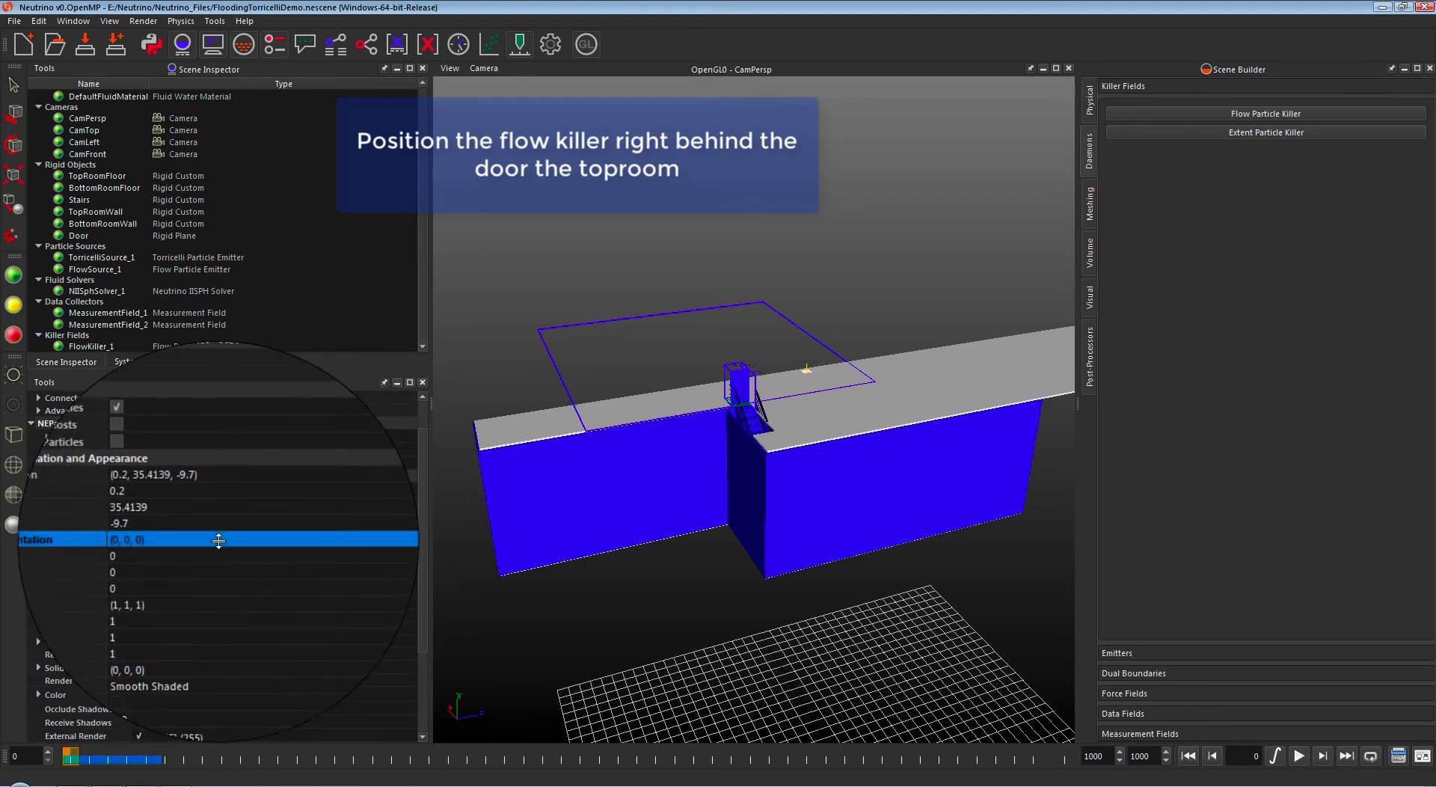
double_click(217, 553)
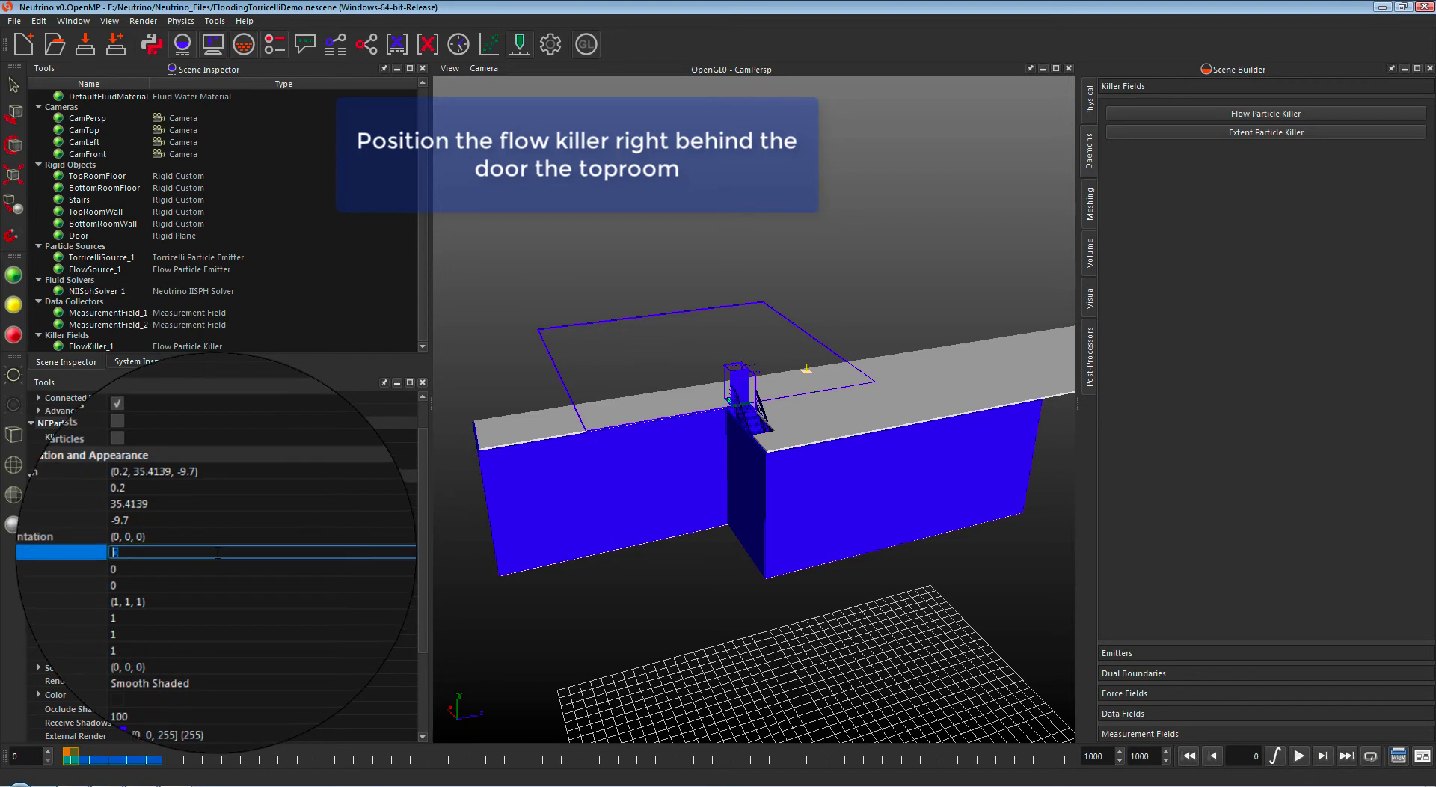
text(-90)
key(Return)
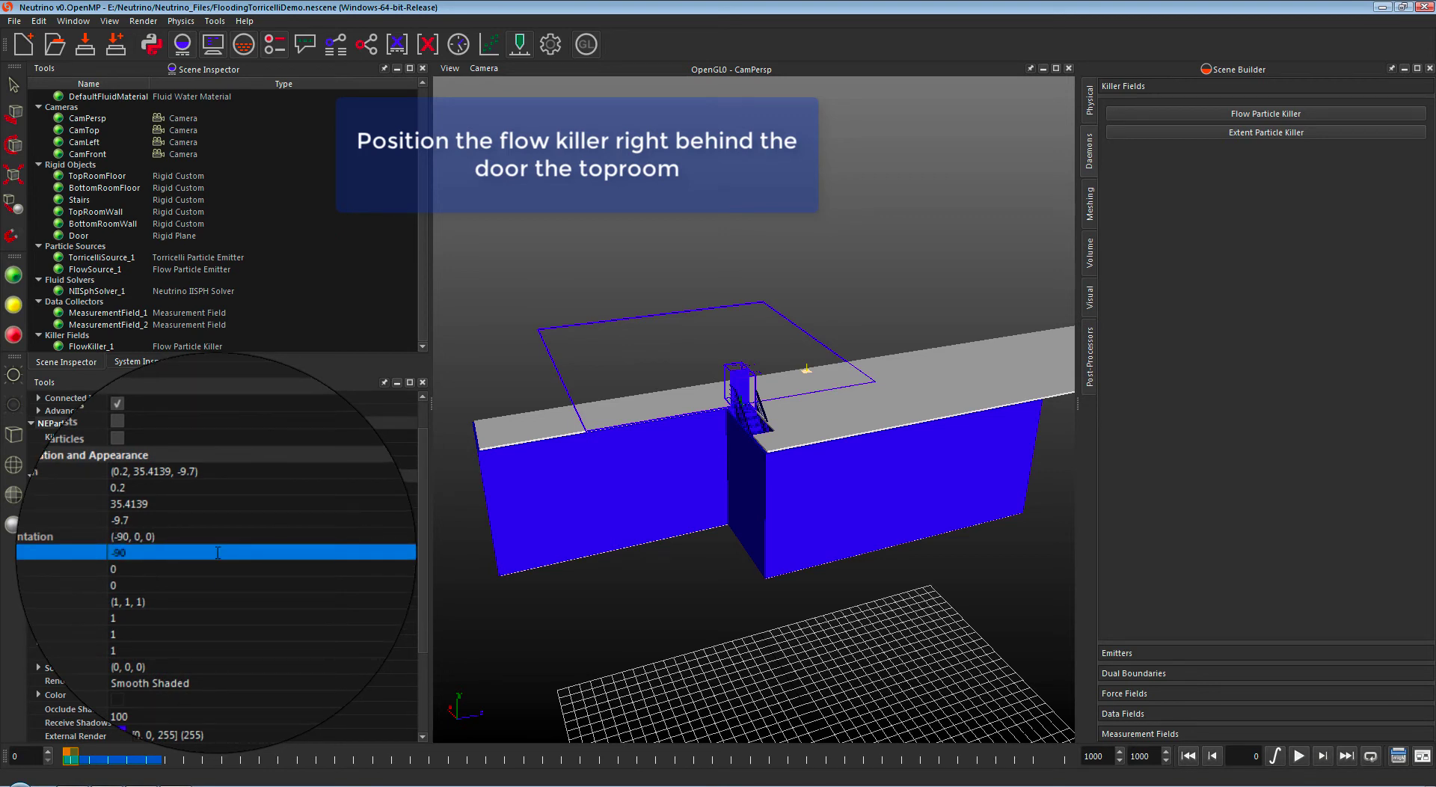
key(Down)
text(90)
key(Return)
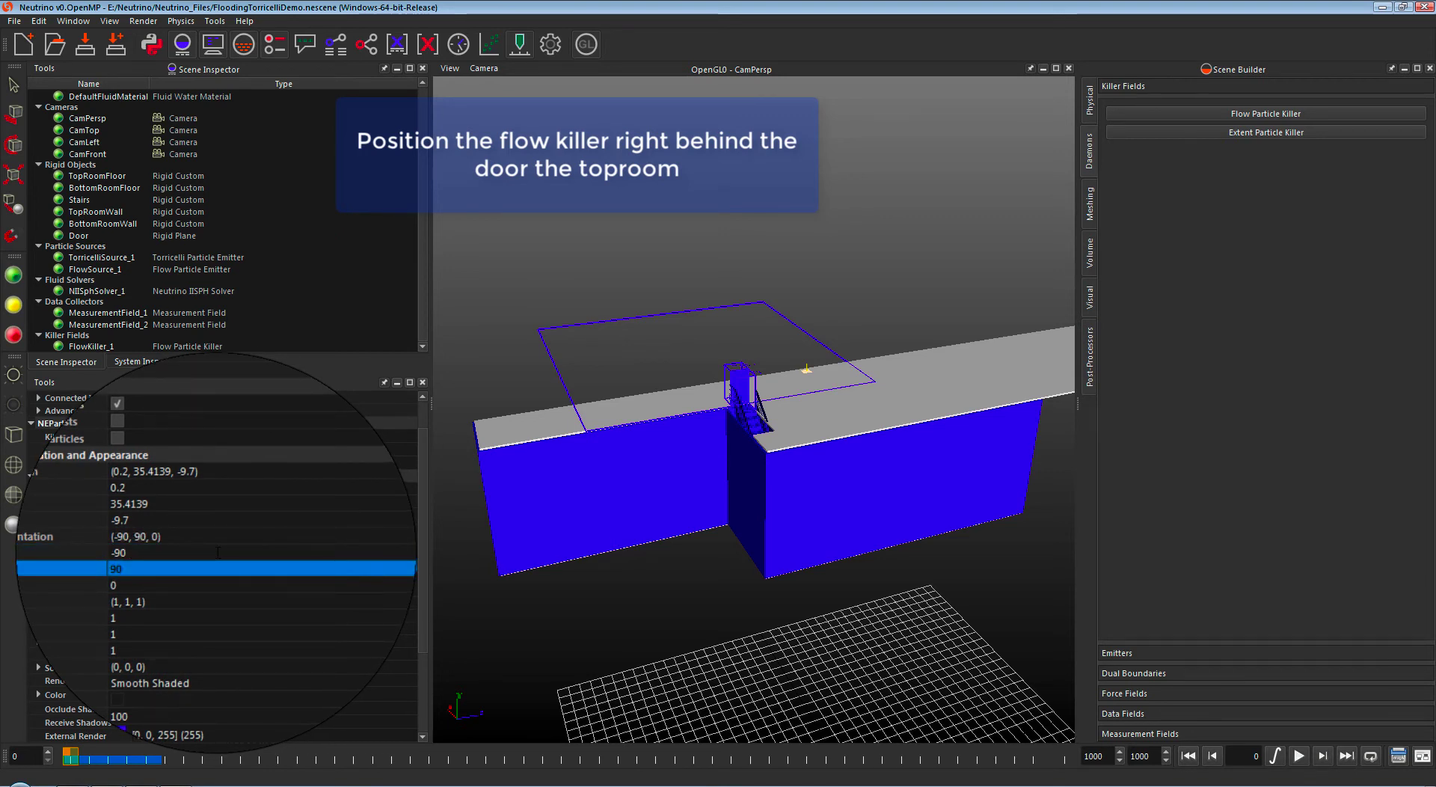
Step: Zoom to the door gap and set the flow killer's z scale to 0.1
middle_drag(635, 408, 758, 356)
right_drag(758, 347, 865, 544)
middle_drag(864, 544, 840, 477)
right_drag(858, 335, 854, 482)
double_click(145, 629)
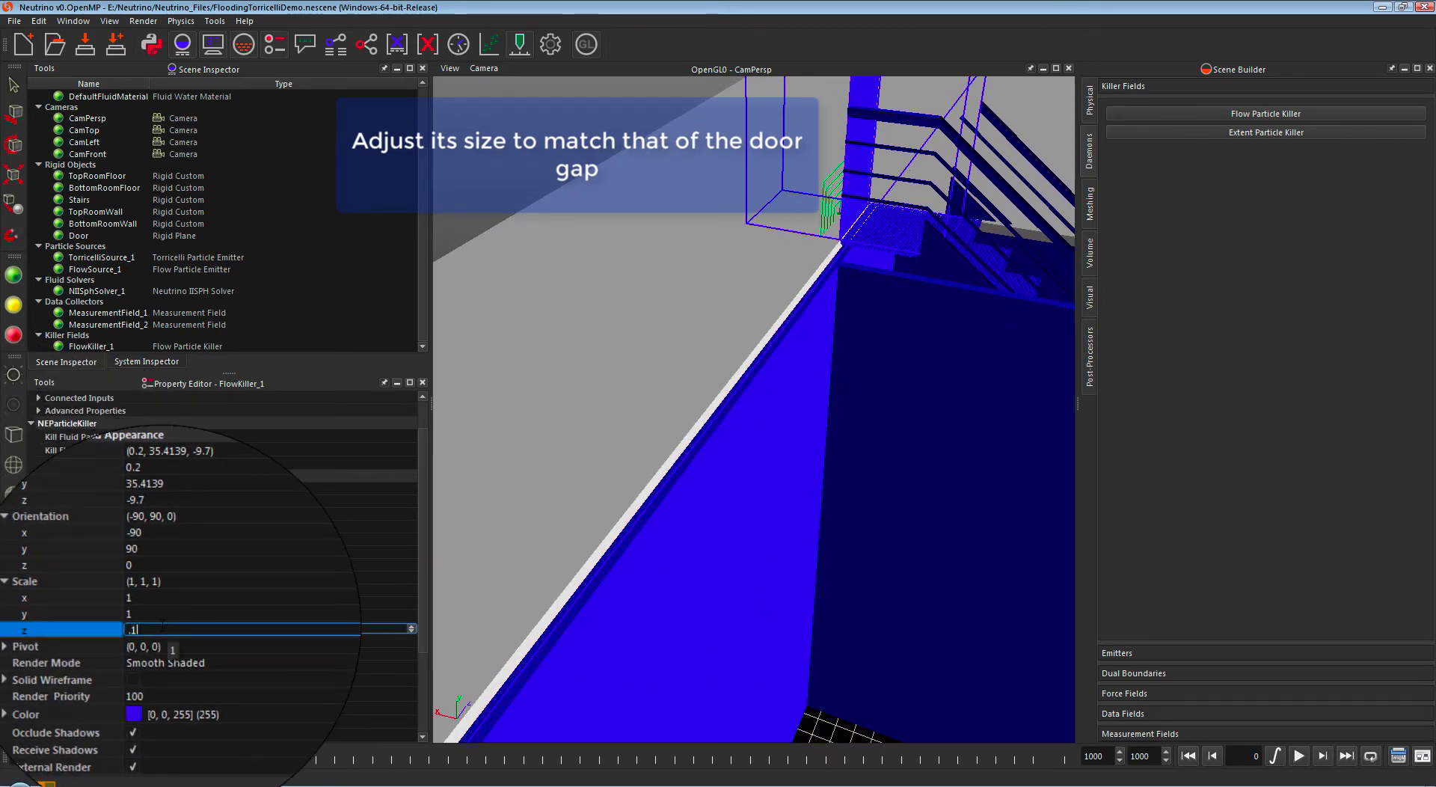
click(610, 199)
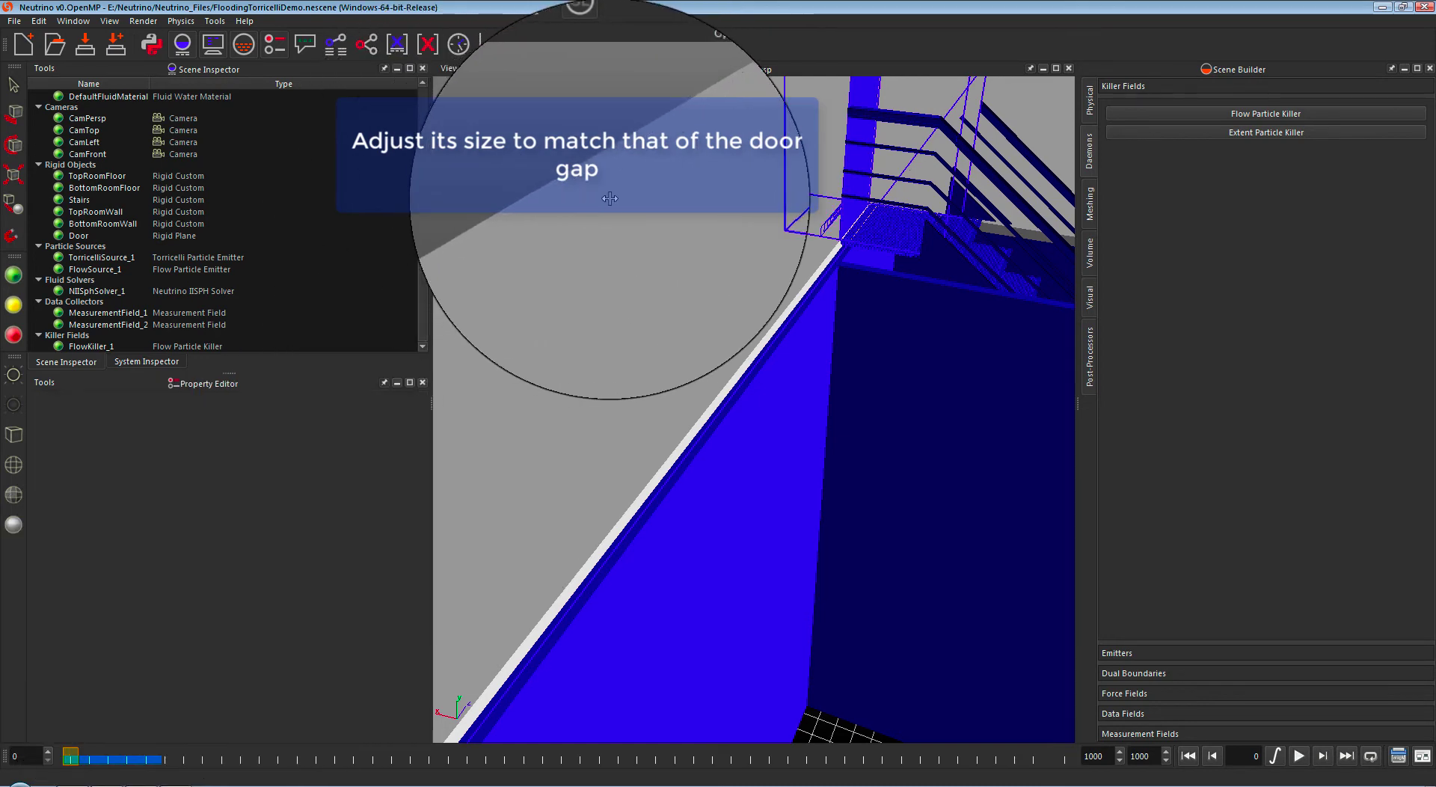
Step: Pull back to view the door and killer, then open the Connection Inspector
mouse_move(610, 198)
mouse_down()
mouse_move(621, 201)
mouse_move(587, 214)
mouse_up()
right_drag(830, 293, 850, 155)
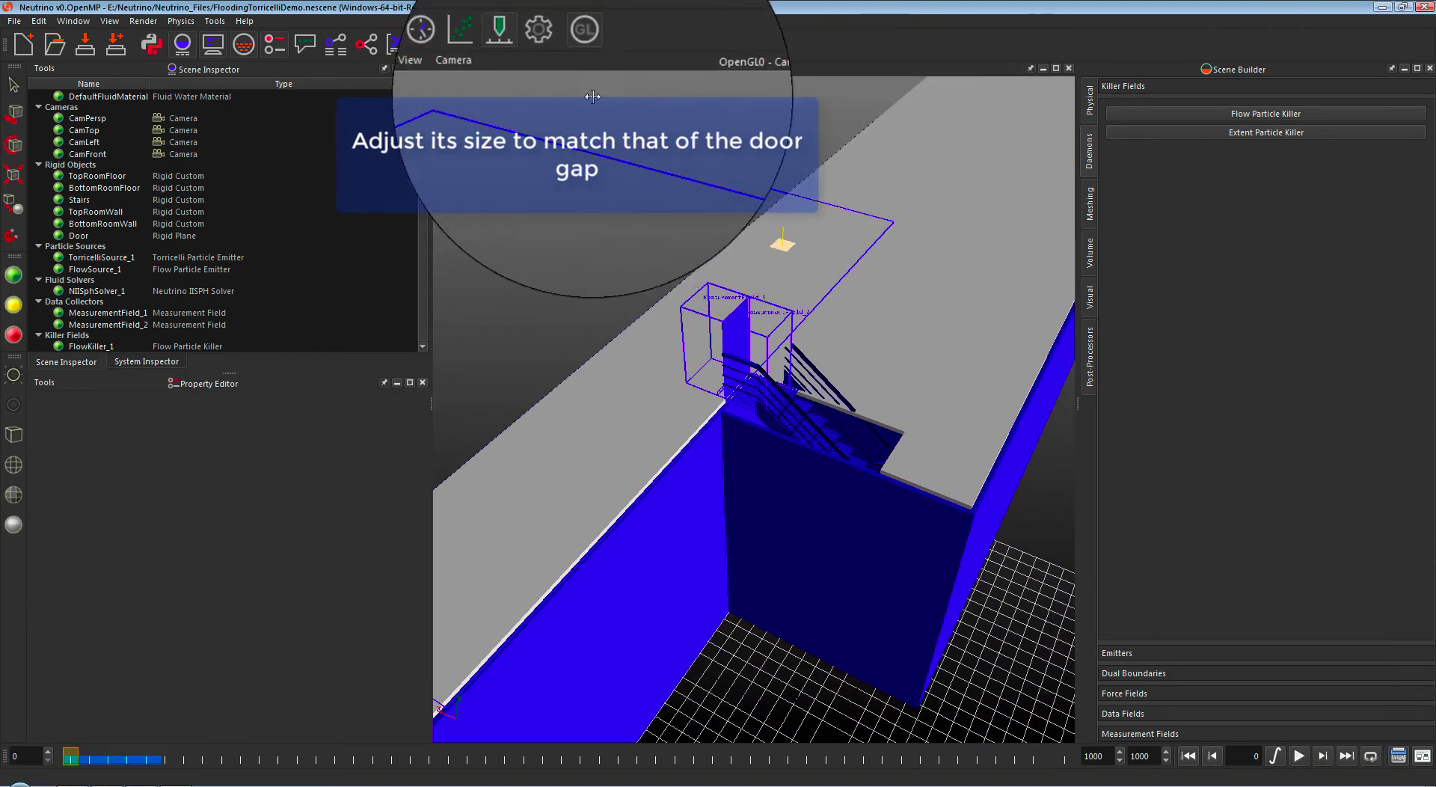
click(336, 45)
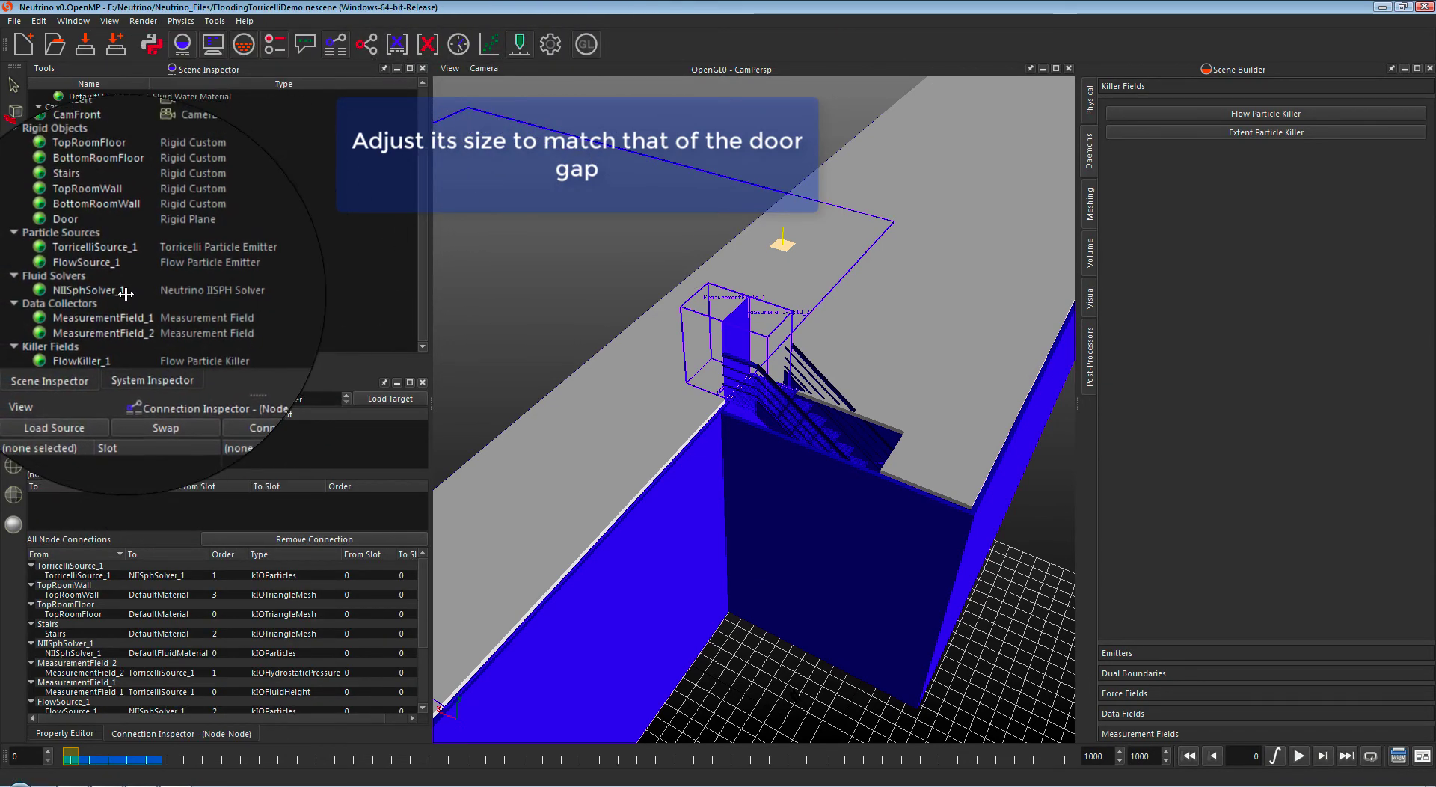
Step: Load TorricelliSource_1 as source and FlowKiller_1 as target, picking kIONumParticles on both
click(90, 258)
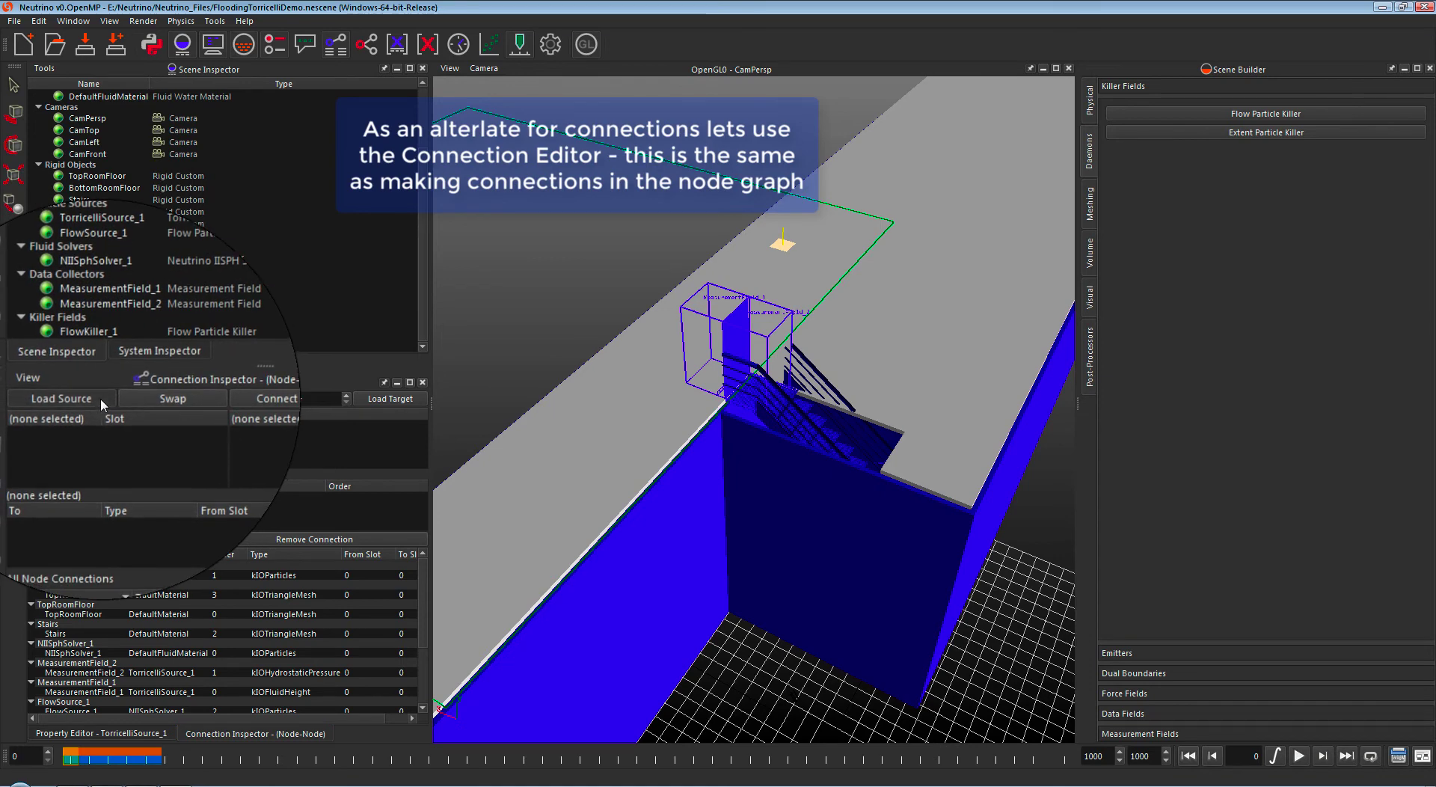
click(100, 397)
click(86, 346)
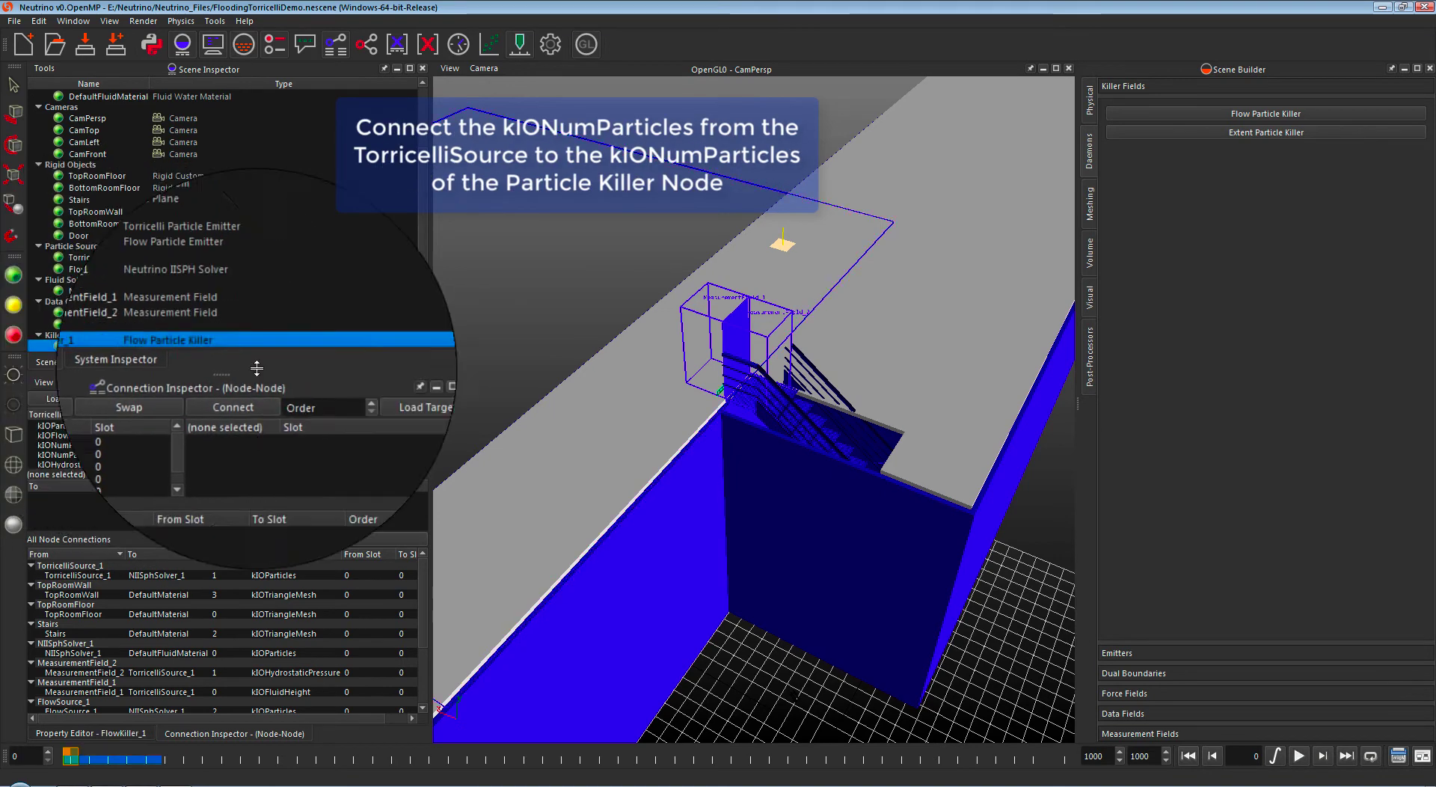
click(407, 399)
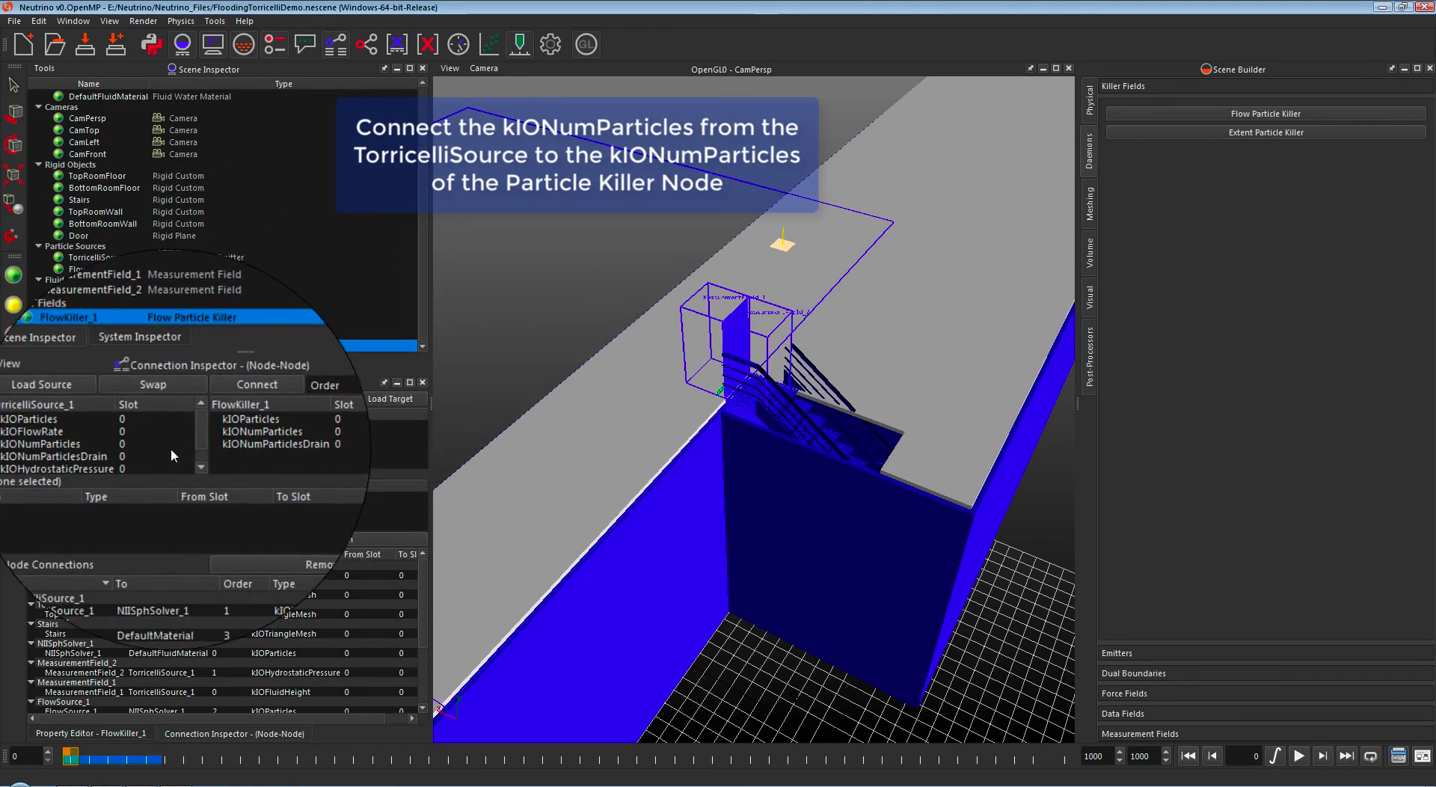
click(148, 443)
click(238, 435)
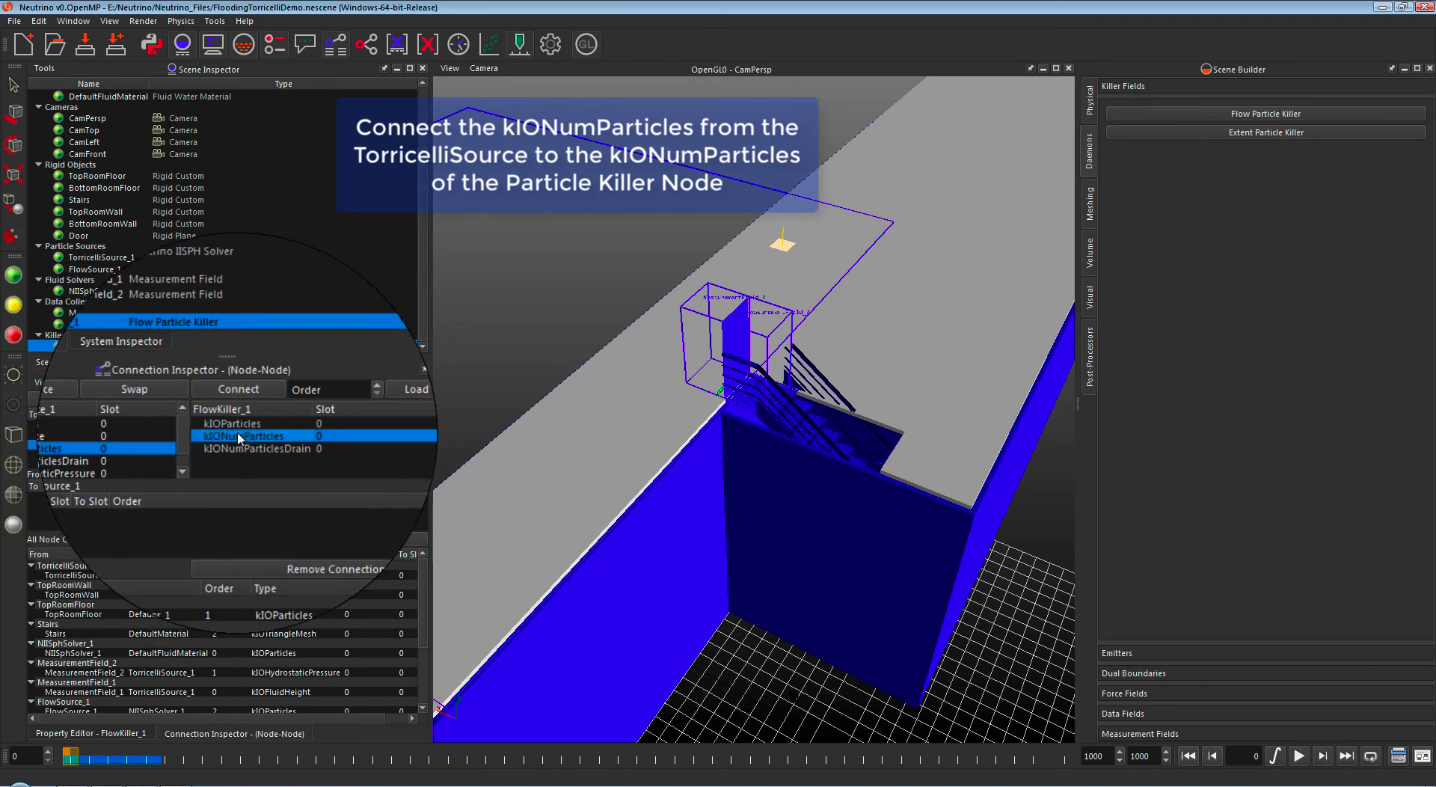